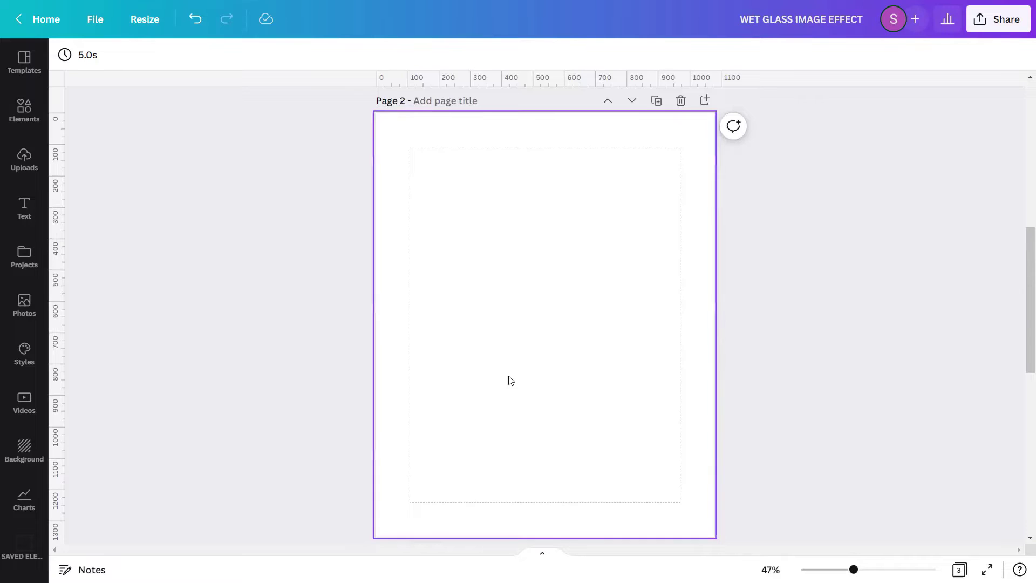
# Step: Search the Photos library for 'Serious handsome young man' and scroll through the results
pyautogui.click(24, 310)
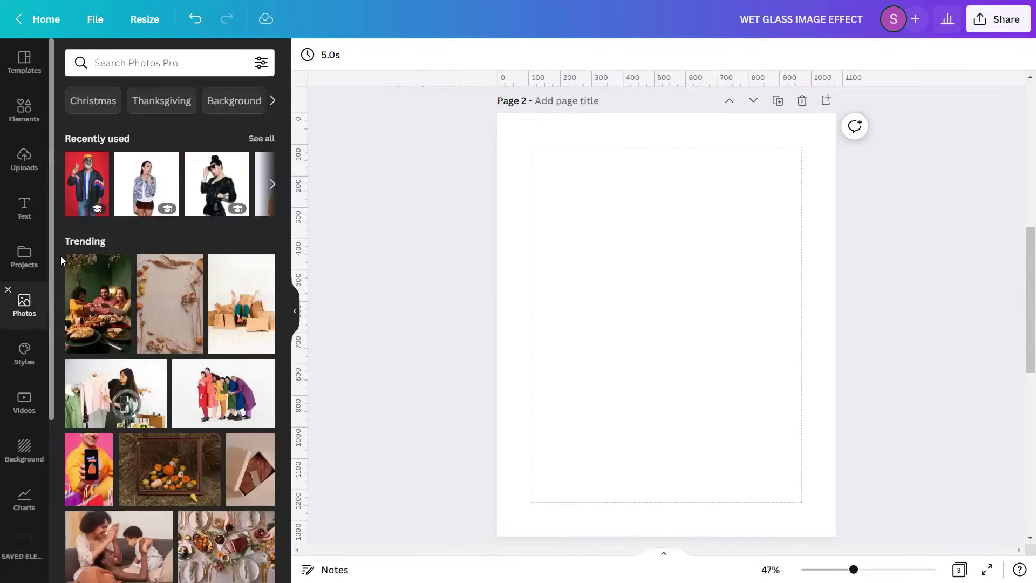
pyautogui.click(163, 62)
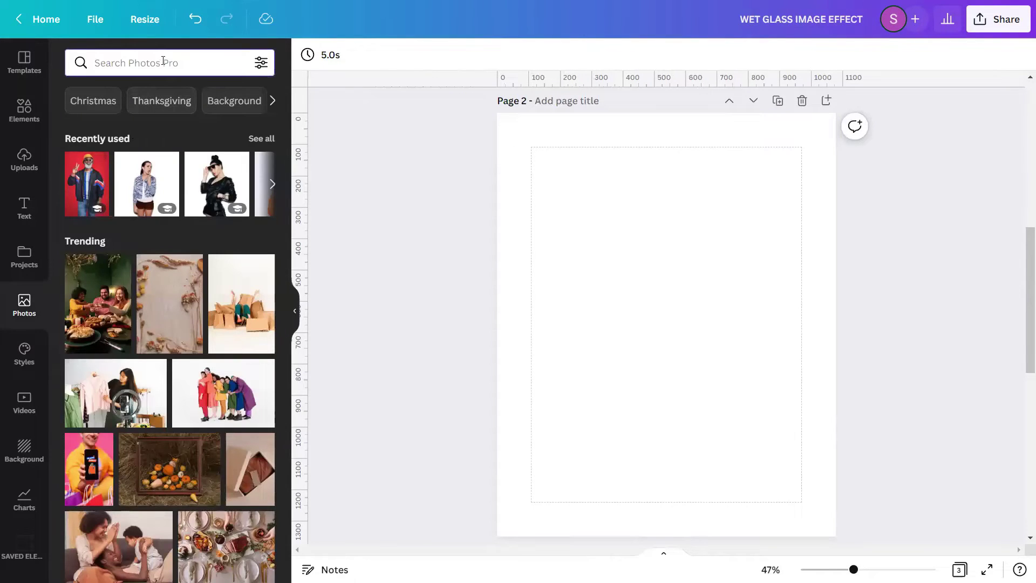
pyautogui.write('Serious')
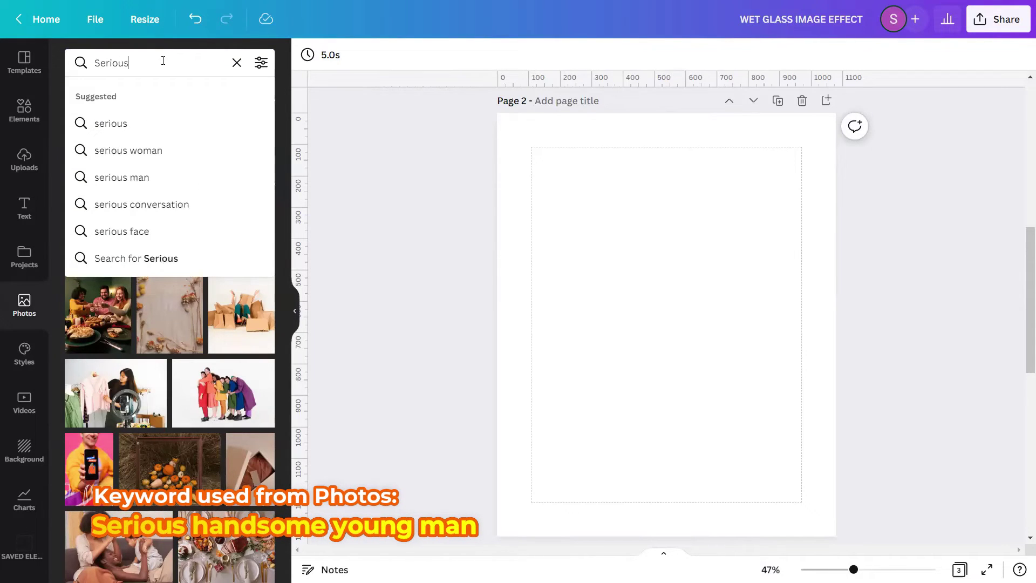
pyautogui.write(' hands')
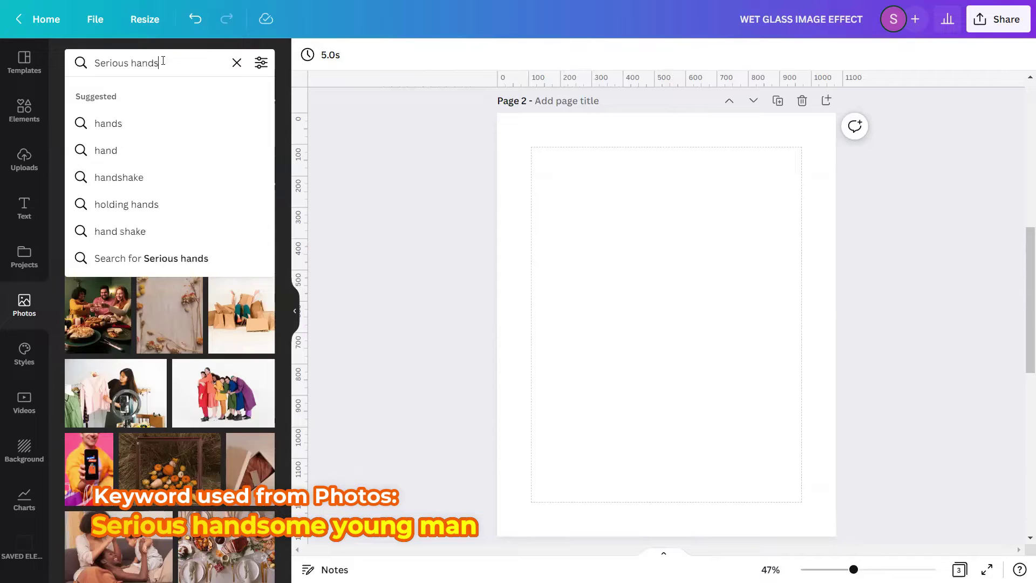
pyautogui.write('ome yo')
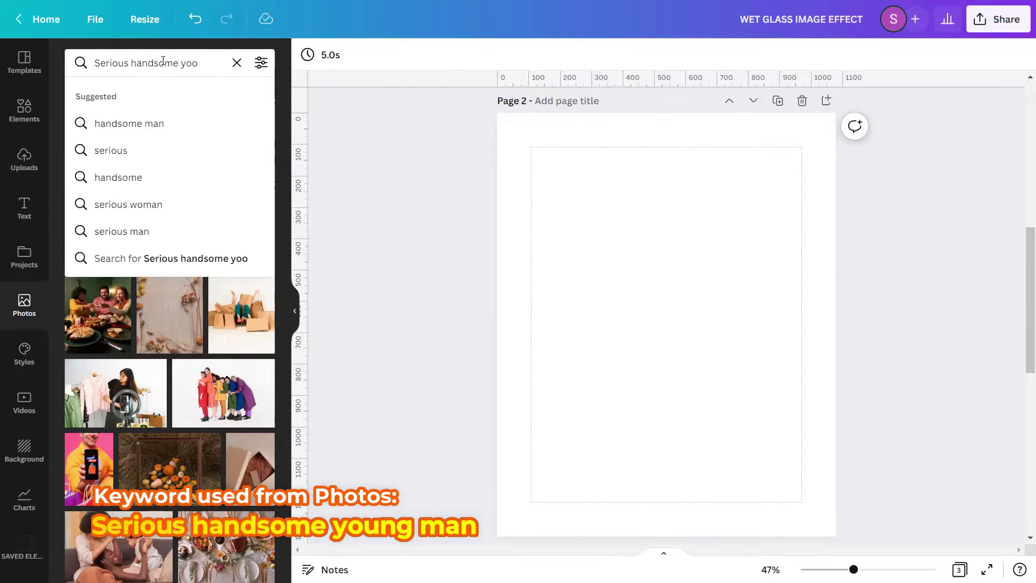
pyautogui.write('ung man')
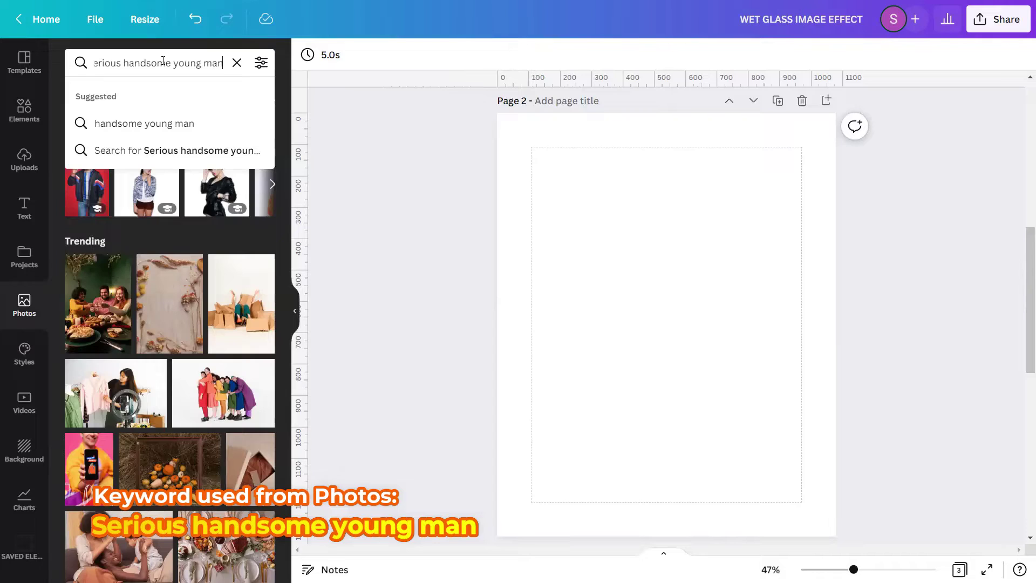
pyautogui.press('Return')
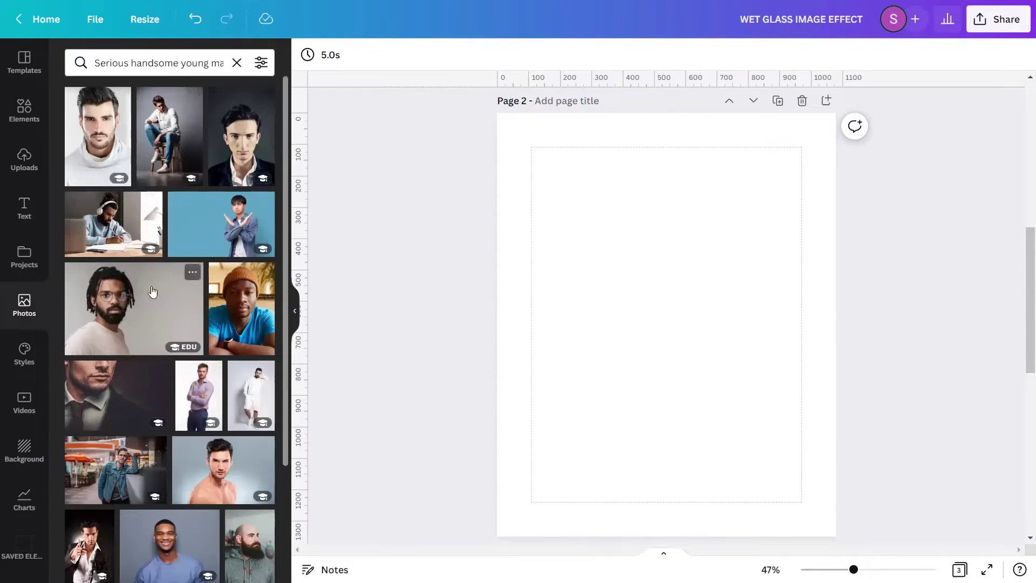
pyautogui.scroll(-3, 216, 469)
pyautogui.scroll(-5, 216, 468)
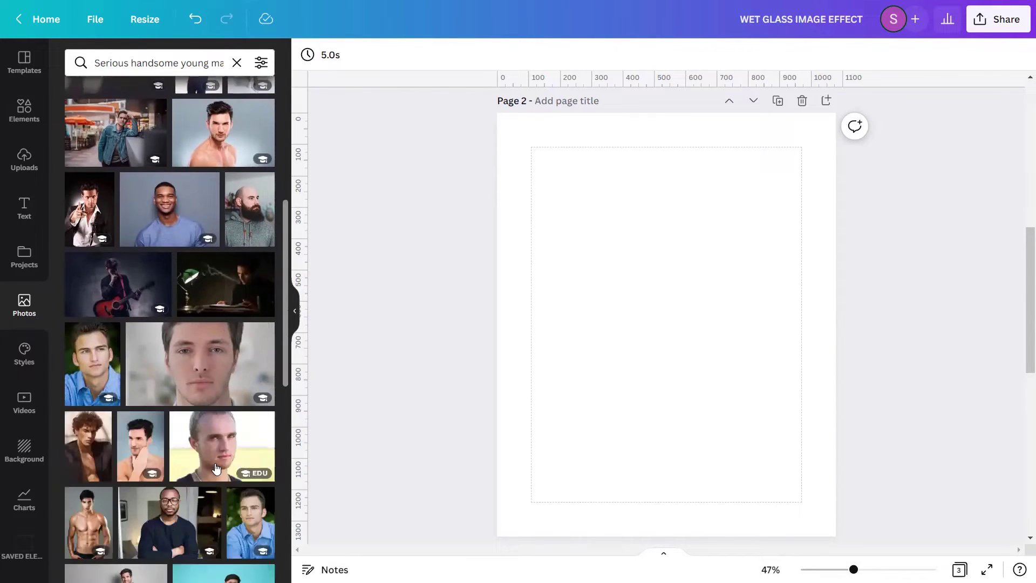
pyautogui.scroll(-3, 215, 469)
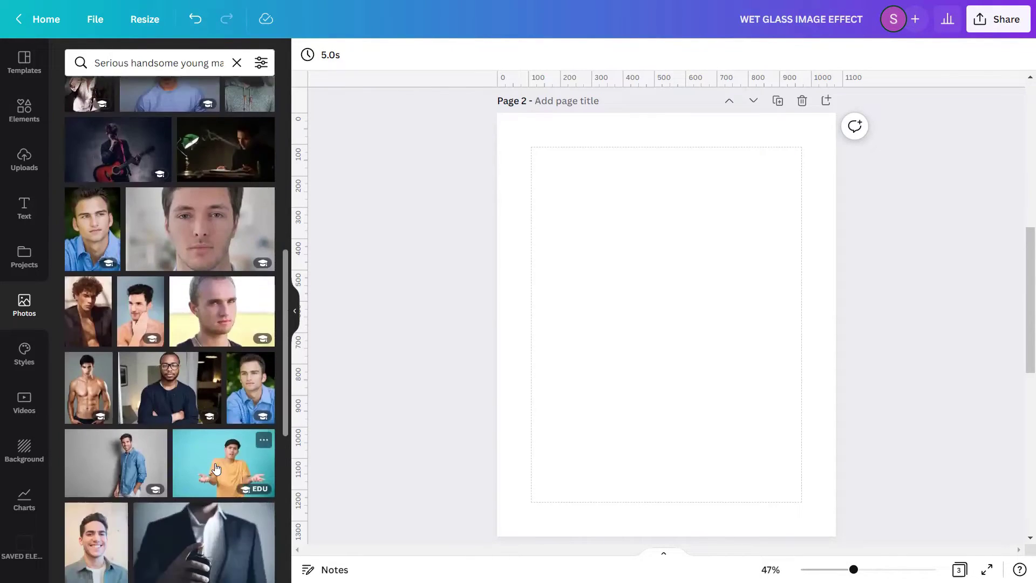
# Step: Add the jaw-touching portrait and set it as Page 2's full-page background
pyautogui.click(143, 326)
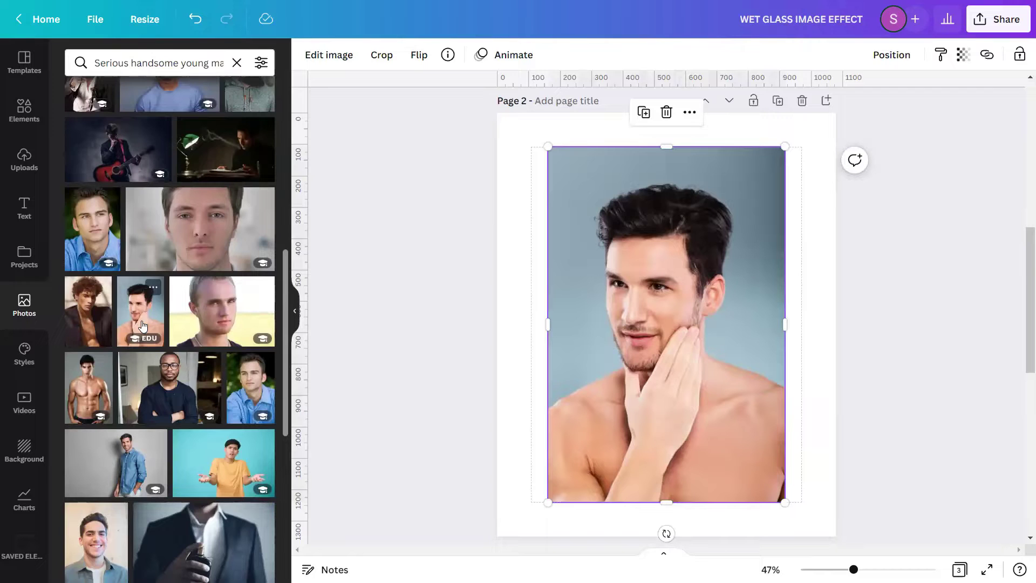
pyautogui.click(236, 63)
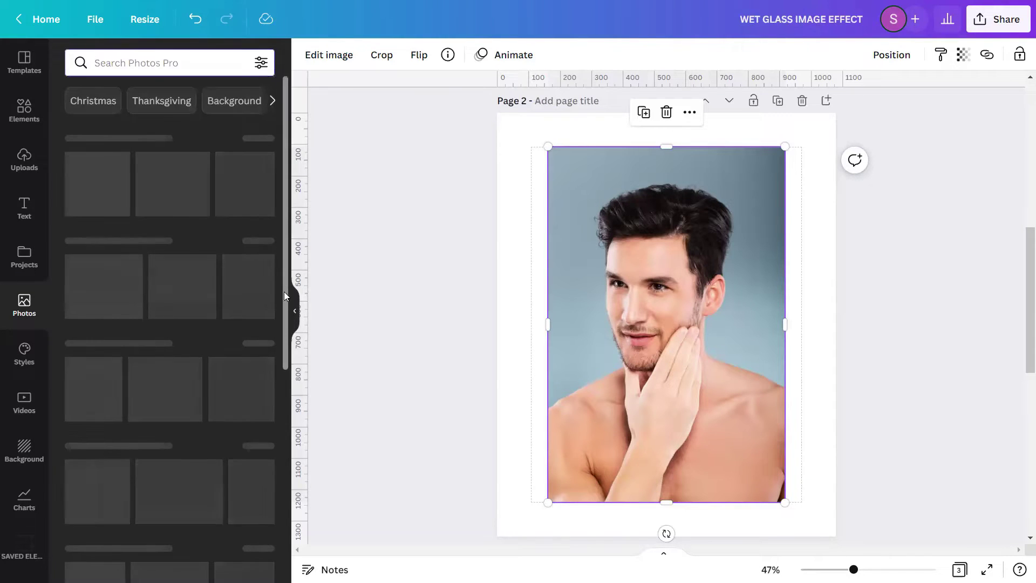
pyautogui.click(294, 313)
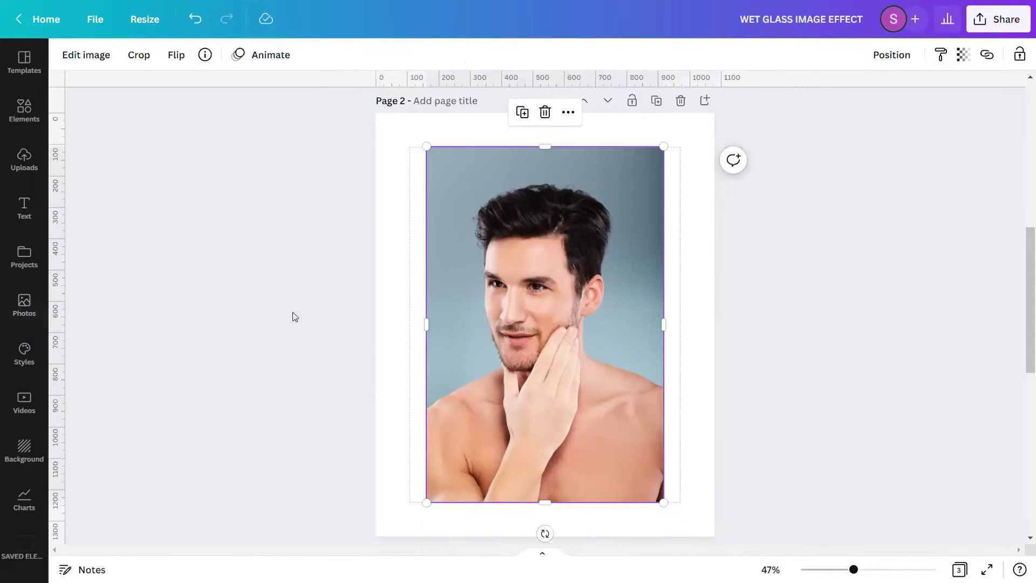
pyautogui.rightClick(546, 312)
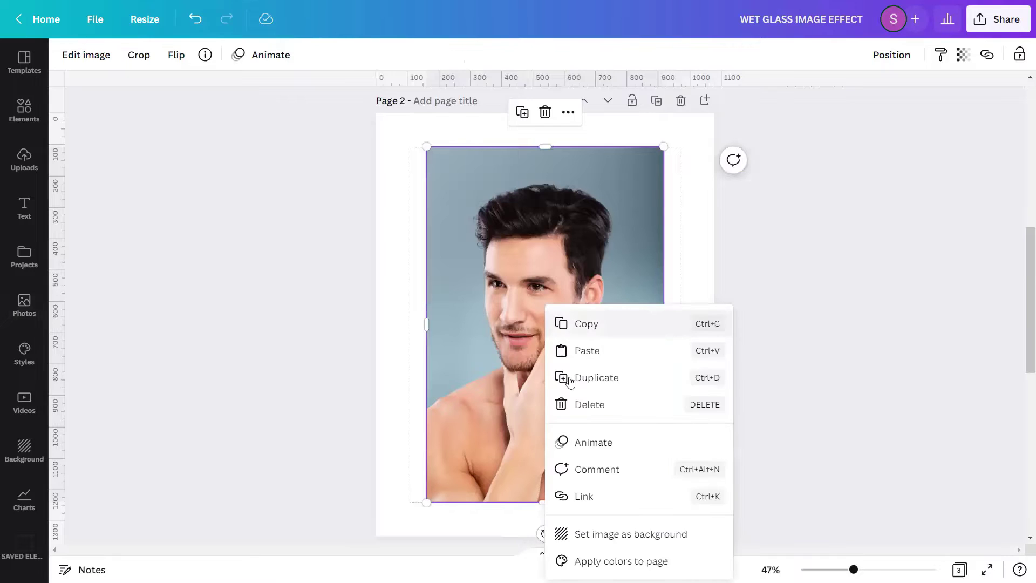
pyautogui.click(611, 534)
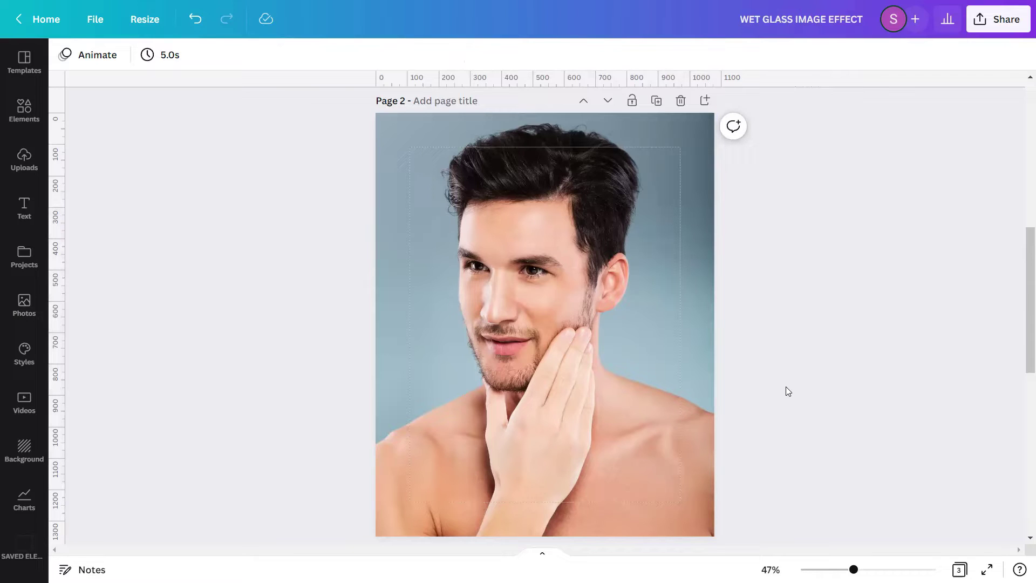
# Step: Drag the wet-glass image from Page 3 up over the man's face on Page 2
pyautogui.moveTo(1023, 332); pyautogui.dragTo(1020, 473)
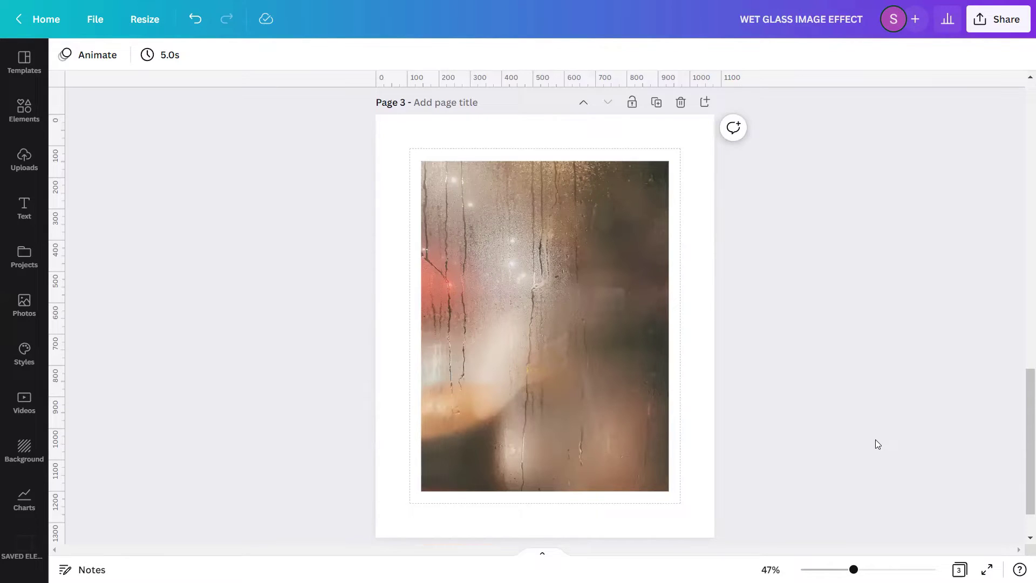
pyautogui.click(599, 383)
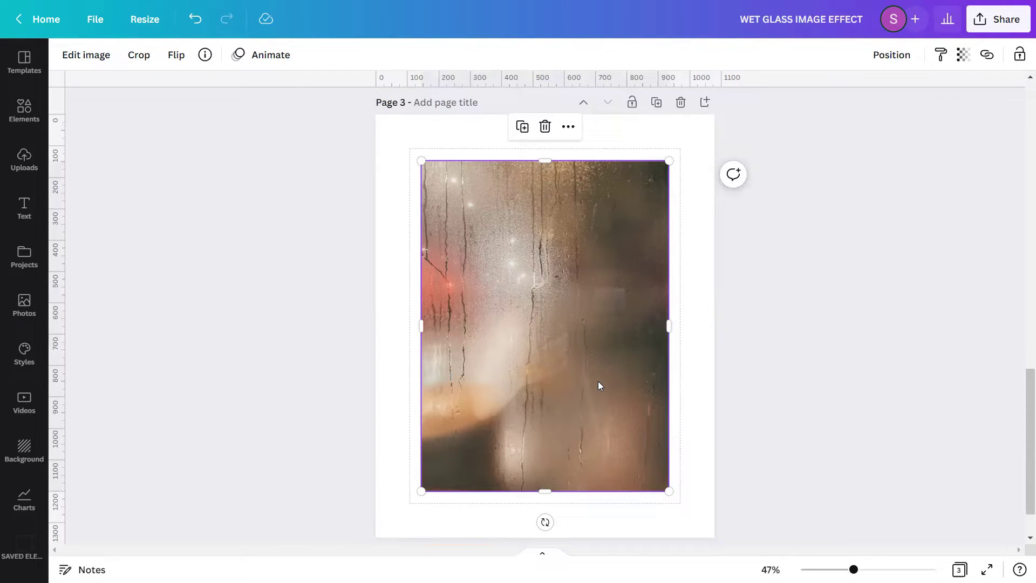
pyautogui.scroll(5, 592, 460)
pyautogui.moveTo(586, 505); pyautogui.dragTo(589, 353)
pyautogui.scroll(5, 583, 459)
# Step: Delete the emptied Page 3 and deselect the wet-glass image
pyautogui.scroll(-5, 675, 356)
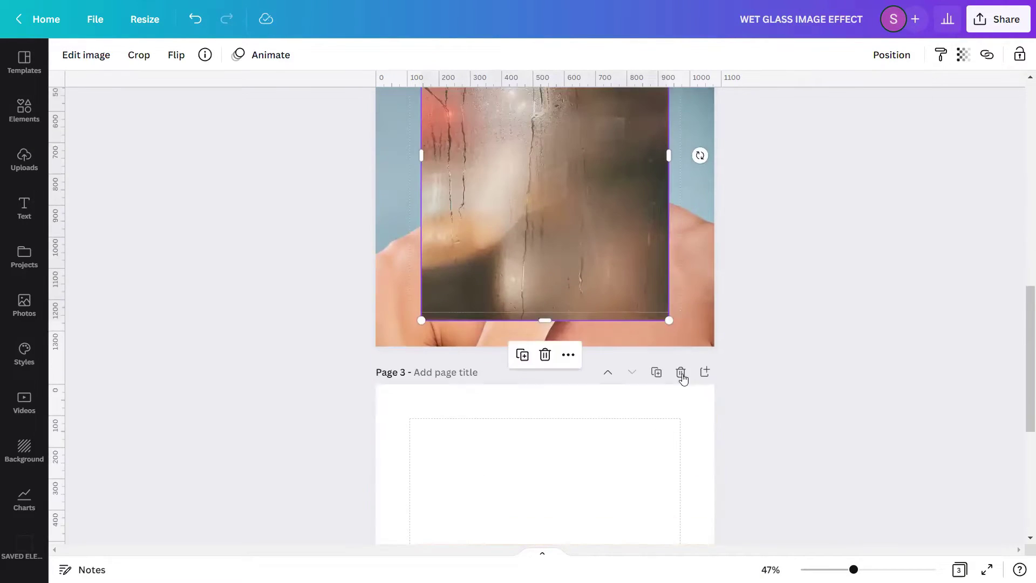
pyautogui.click(681, 373)
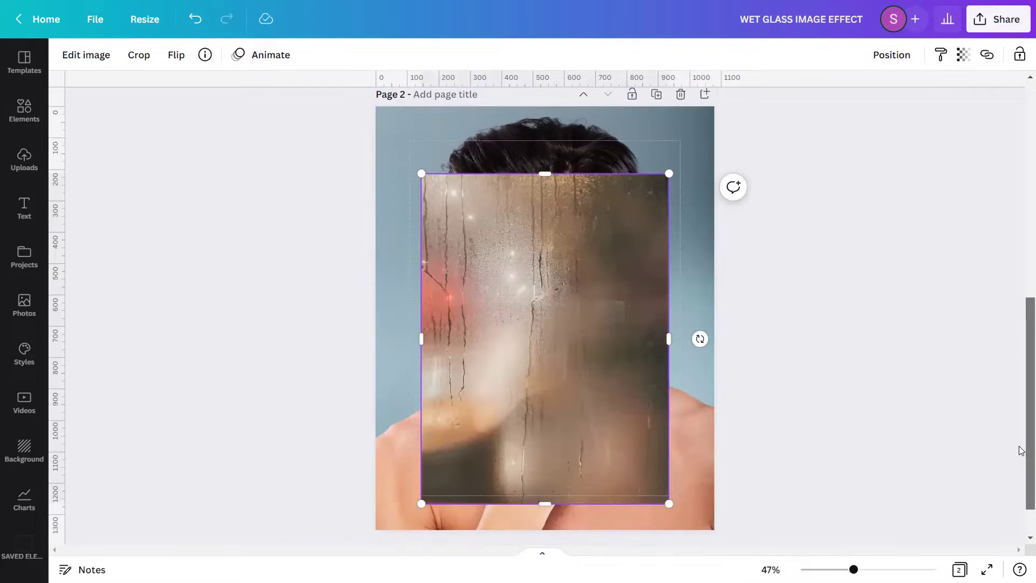
pyautogui.click(899, 441)
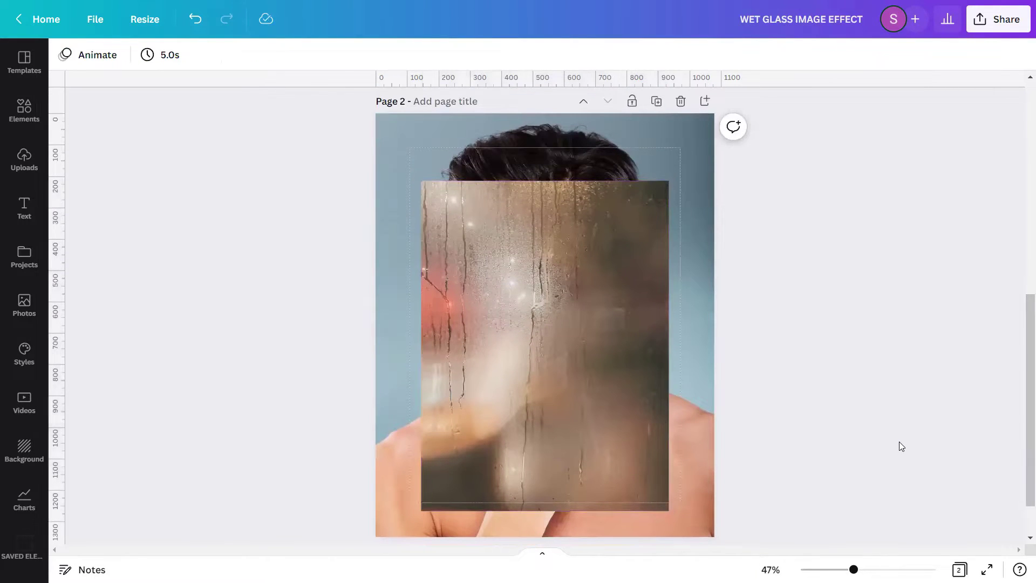
# Step: Apply the Photogenic 'Tundra' filter to the wet-glass overlay
pyautogui.click(566, 350)
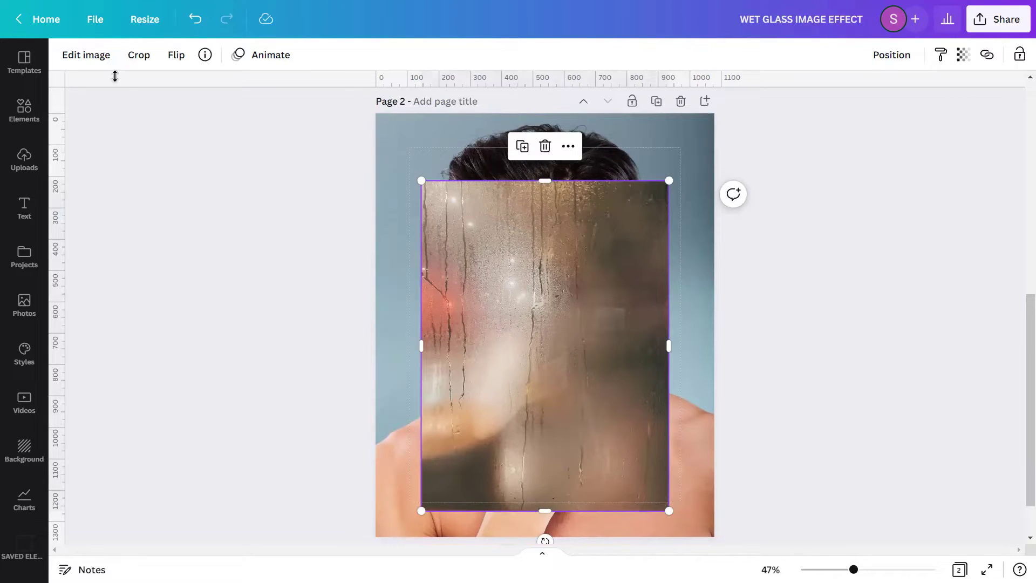
pyautogui.click(96, 55)
pyautogui.scroll(-15, 137, 198)
pyautogui.scroll(-8, 136, 198)
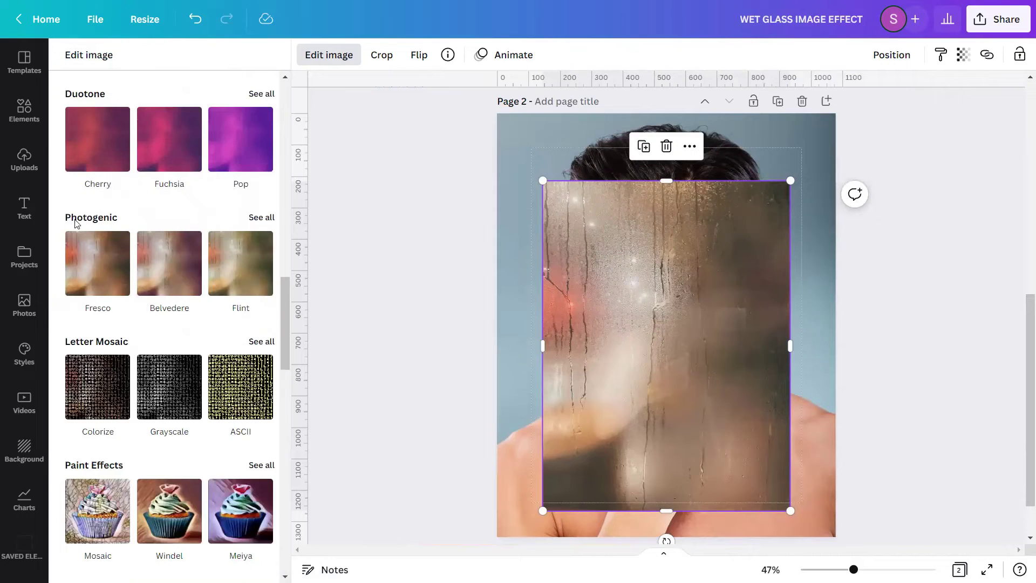
pyautogui.click(258, 219)
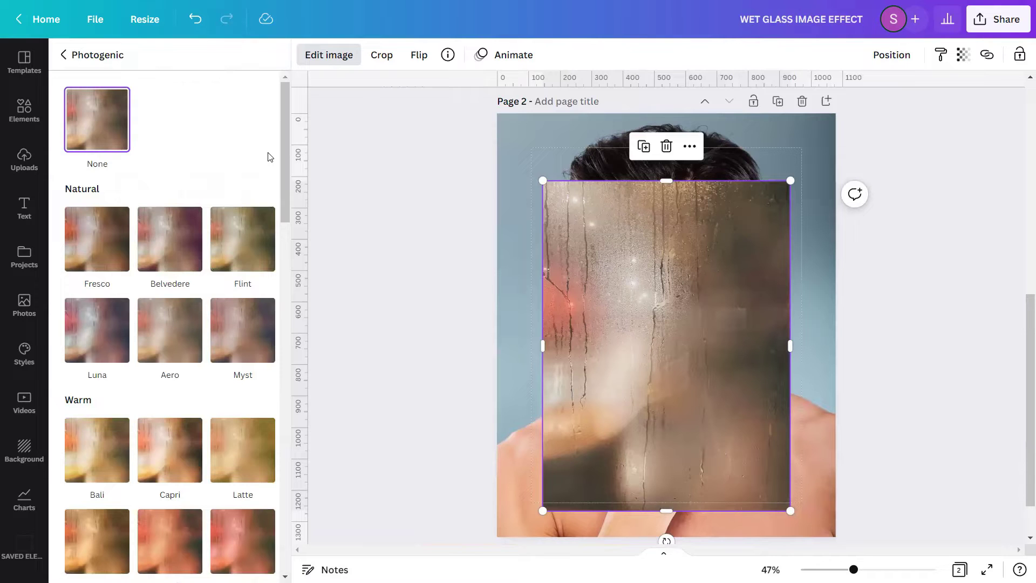
pyautogui.scroll(-6, 270, 157)
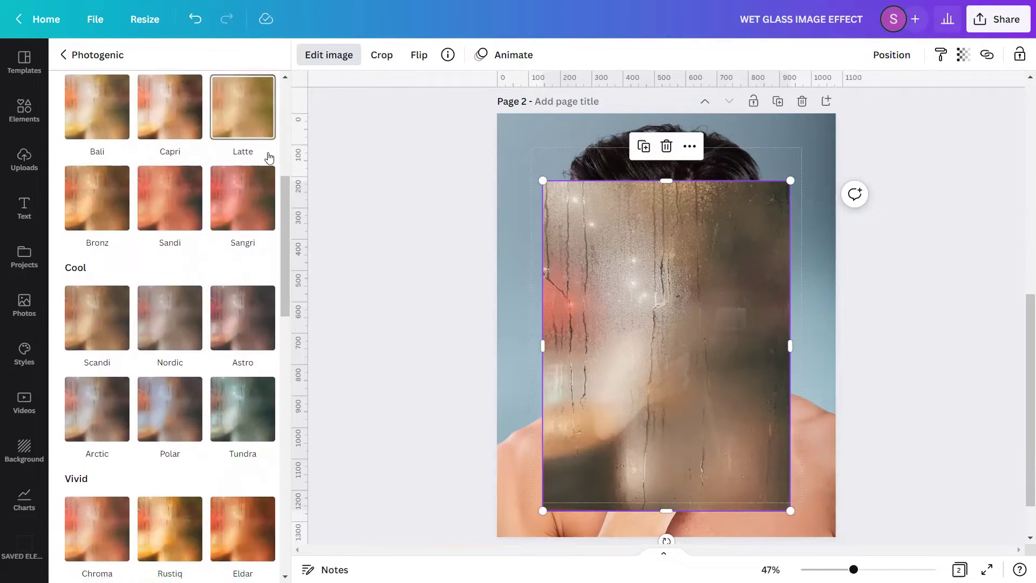
pyautogui.scroll(-2, 227, 156)
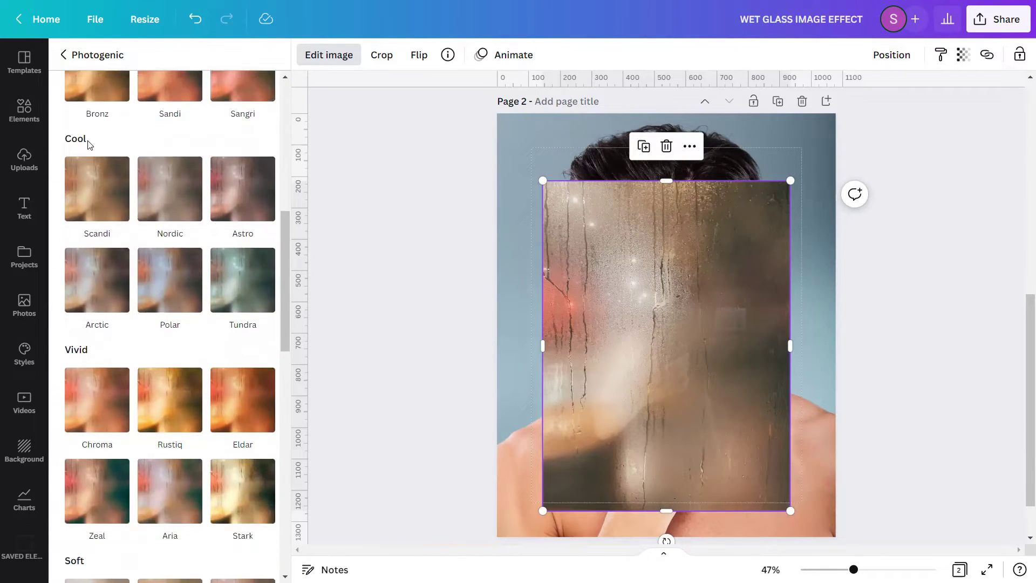
pyautogui.click(255, 267)
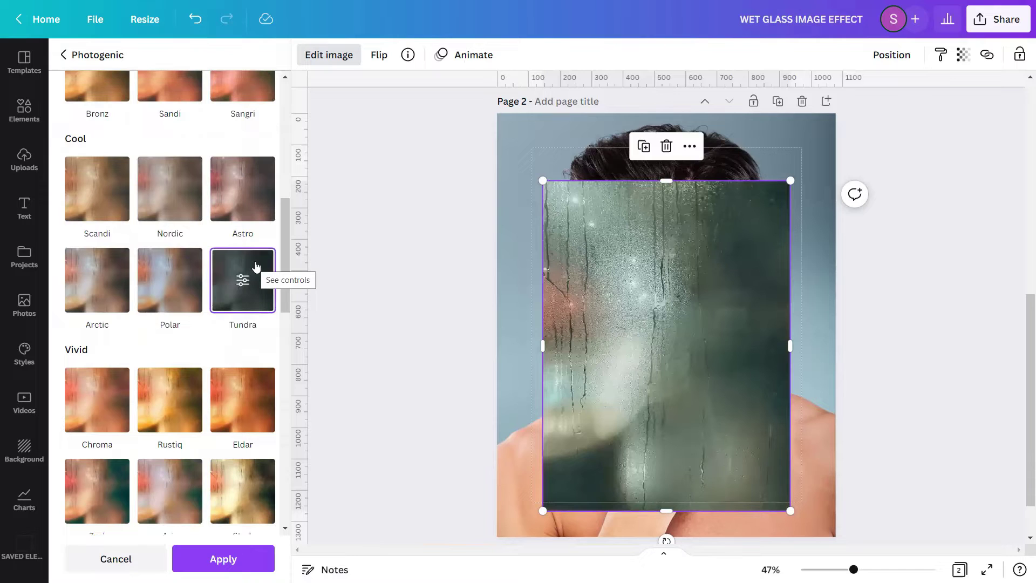
pyautogui.click(234, 560)
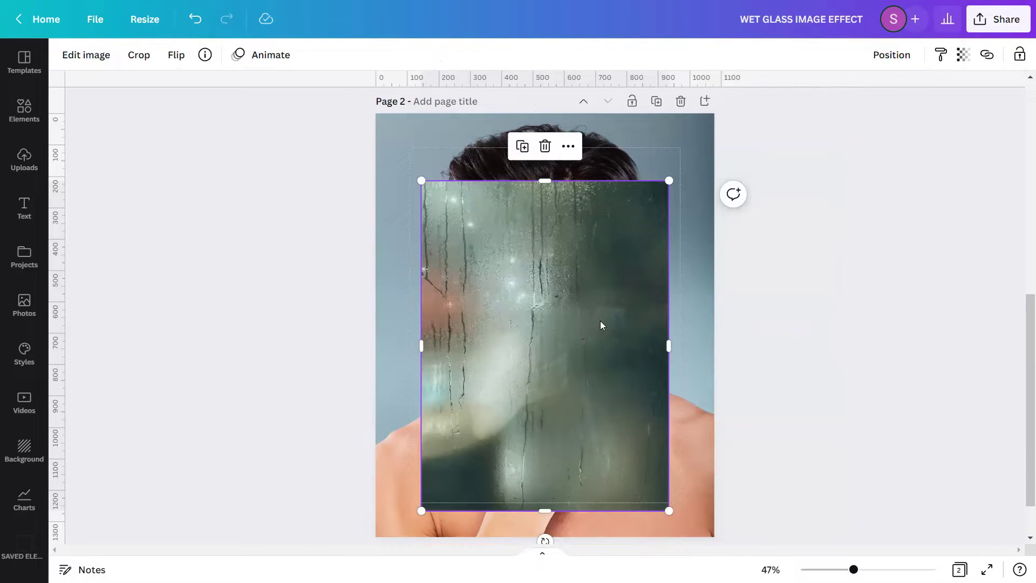
# Step: Nudge the overlay up and set brightness 5, contrast -45, saturation 50, tint -60
pyautogui.moveTo(600, 322); pyautogui.dragTo(598, 317)
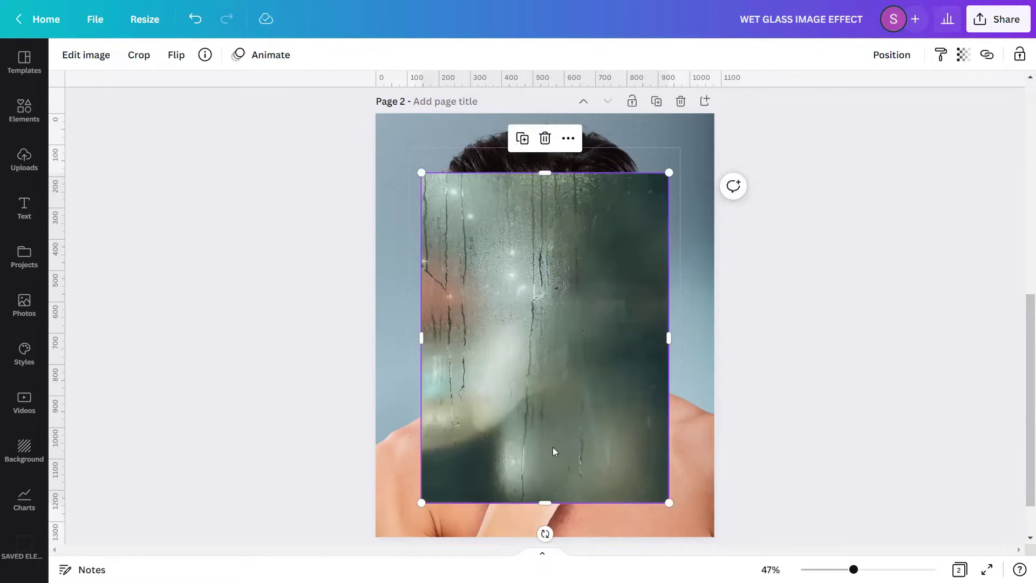
pyautogui.click(106, 58)
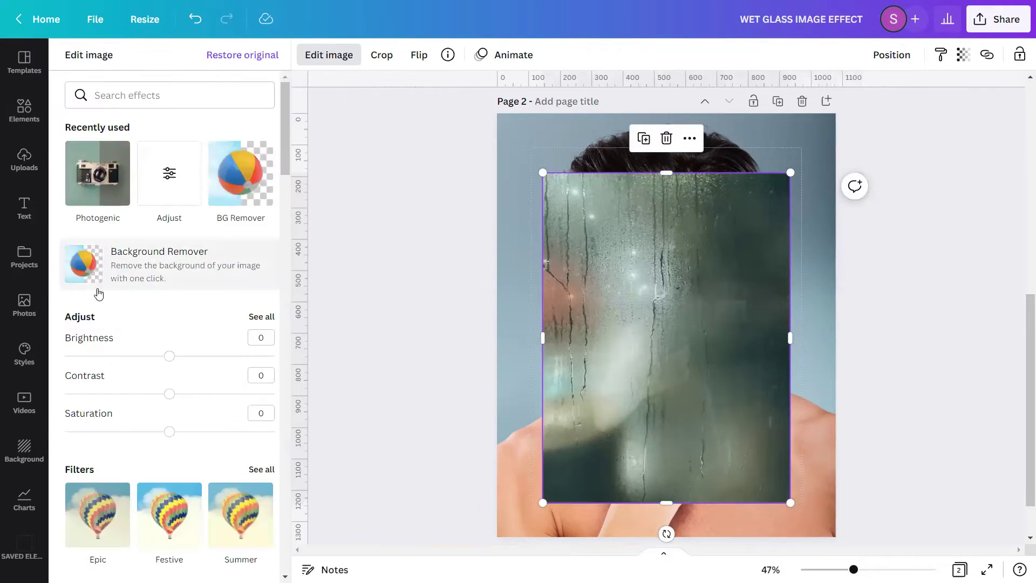
pyautogui.click(256, 317)
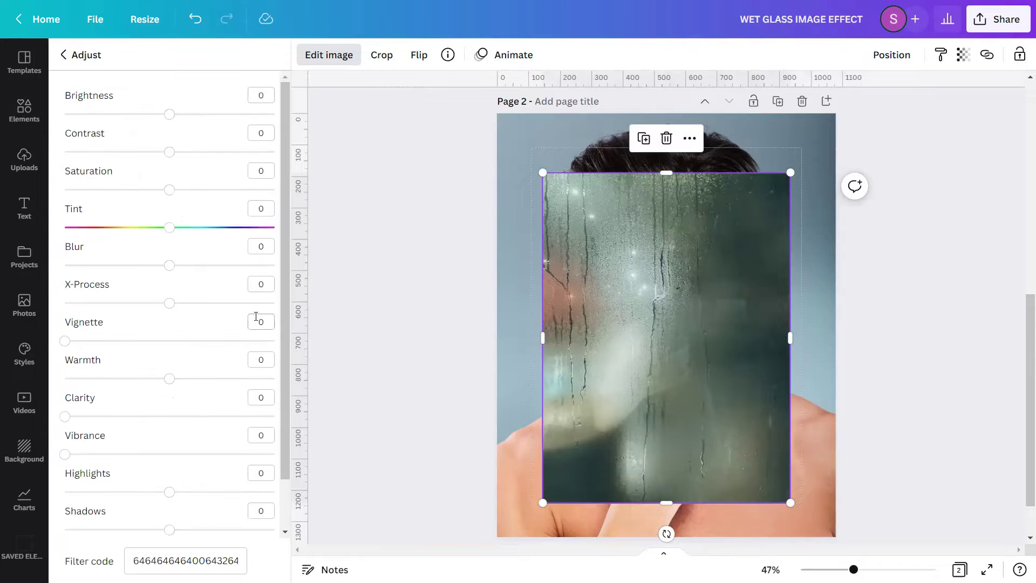
pyautogui.scroll(-1, 285, 229)
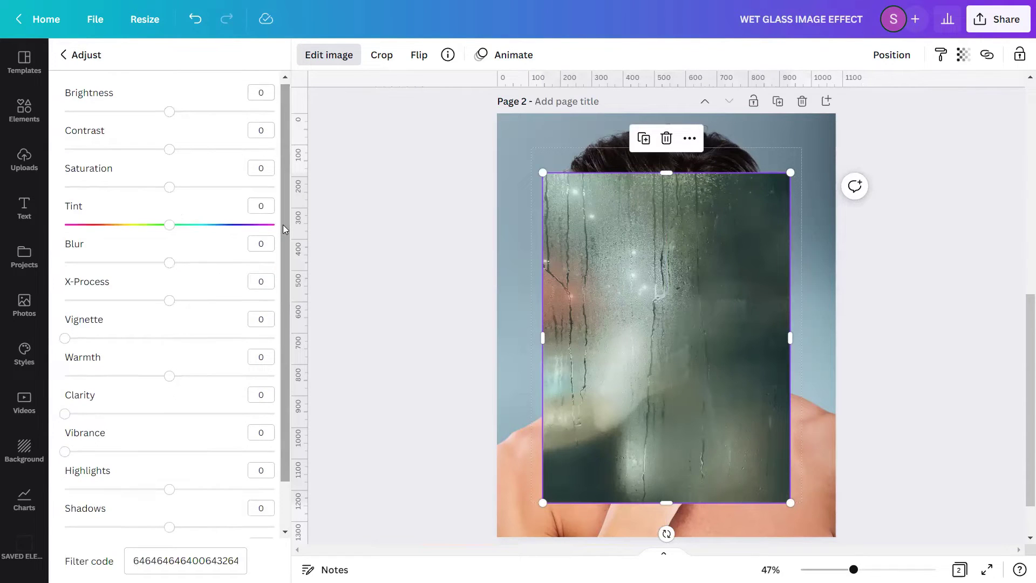
pyautogui.click(264, 95)
pyautogui.write('5')
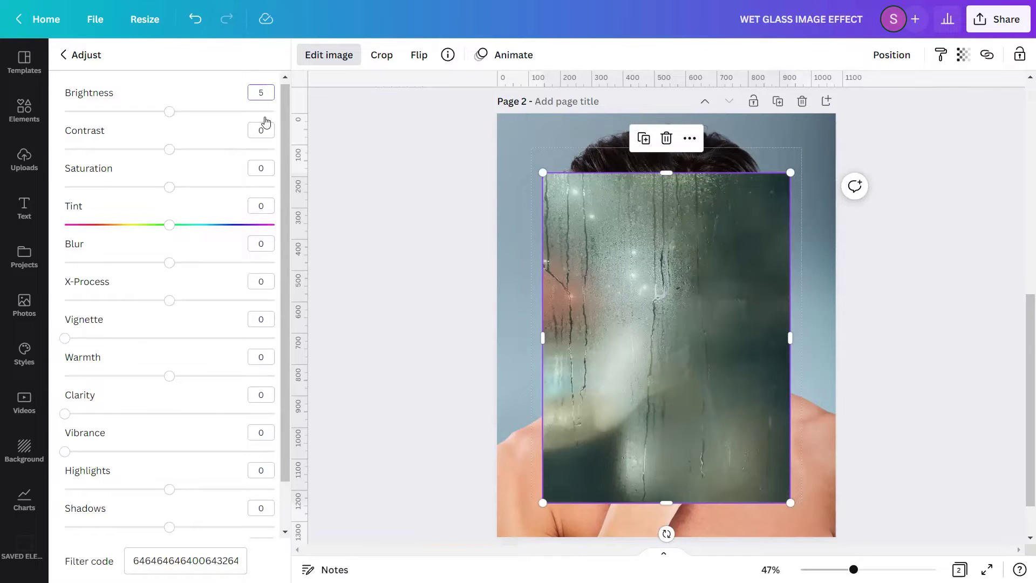
pyautogui.click(263, 125)
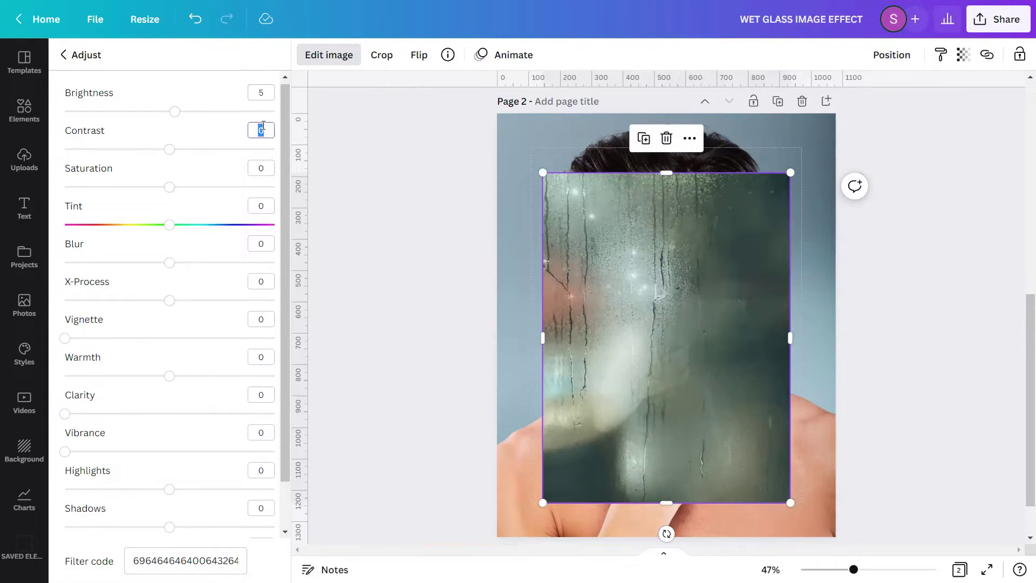
pyautogui.write('-45')
pyautogui.click(269, 163)
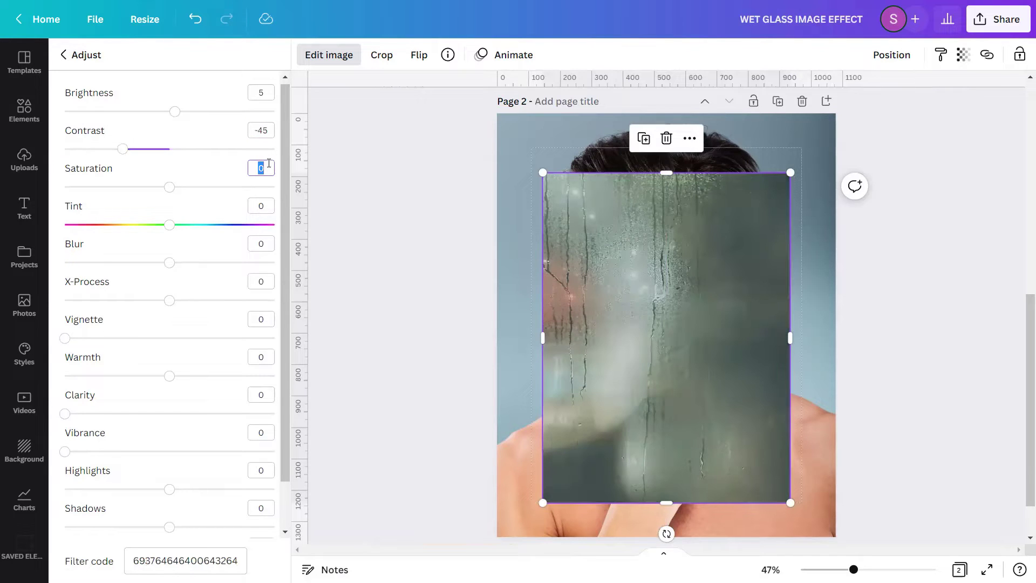
pyautogui.write('50')
pyautogui.click(265, 213)
pyautogui.write('-60')
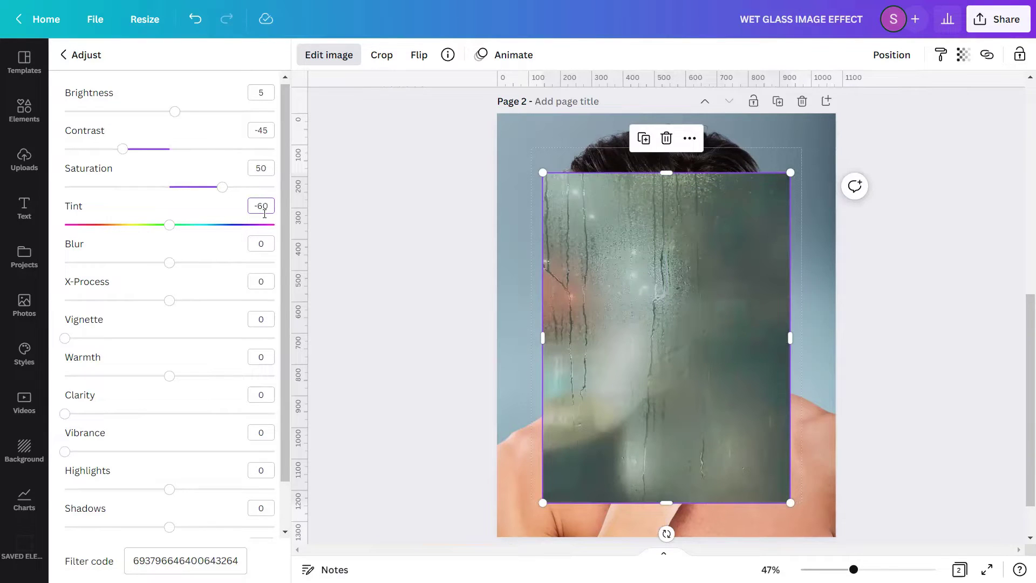
pyautogui.press('Return')
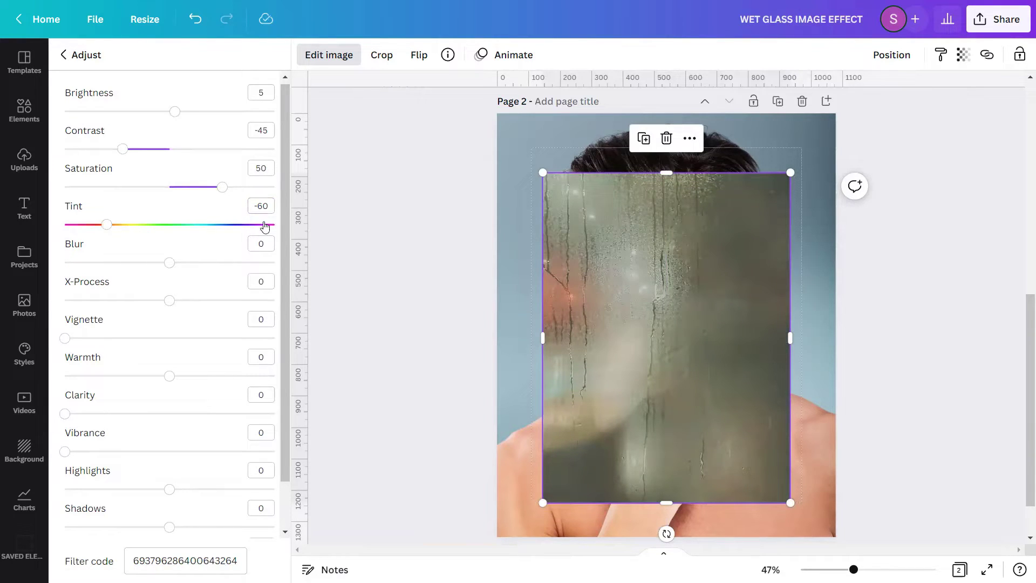
# Step: Set the overlay's blur to -3, vignette to 100 and warmth to 30
pyautogui.click(262, 241)
pyautogui.write('-3')
pyautogui.press('Return')
pyautogui.click(261, 319)
pyautogui.write('100')
pyautogui.press('Return')
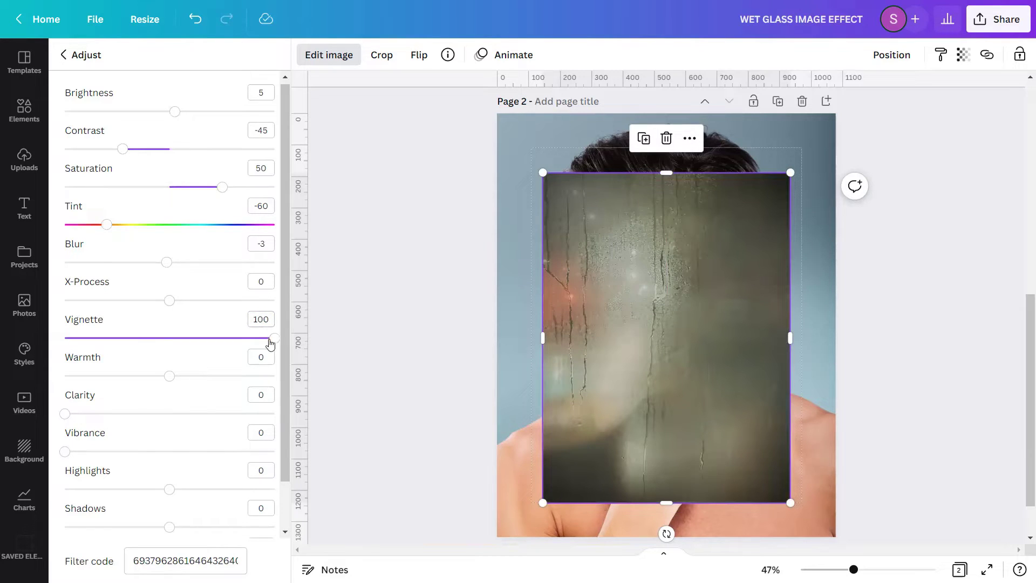
pyautogui.click(268, 357)
pyautogui.write('30')
pyautogui.press('Return')
# Step: Set the overlay's clarity to 3, highlights to 25 and shadows to -65
pyautogui.click(267, 391)
pyautogui.write('3')
pyautogui.press('Return')
pyautogui.click(261, 469)
pyautogui.write('25')
pyautogui.press('Return')
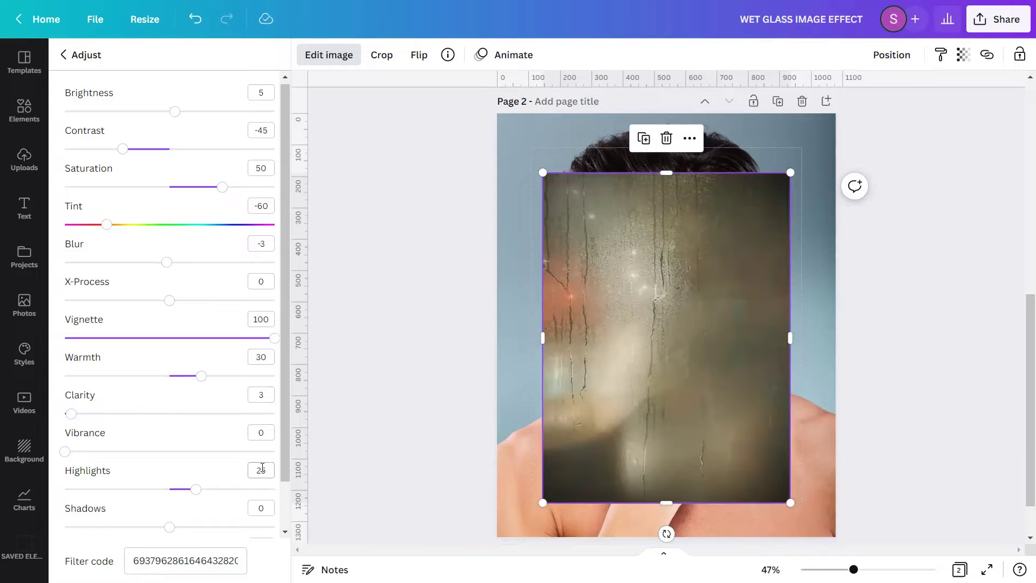
pyautogui.click(262, 509)
pyautogui.write('-65')
pyautogui.press('Return')
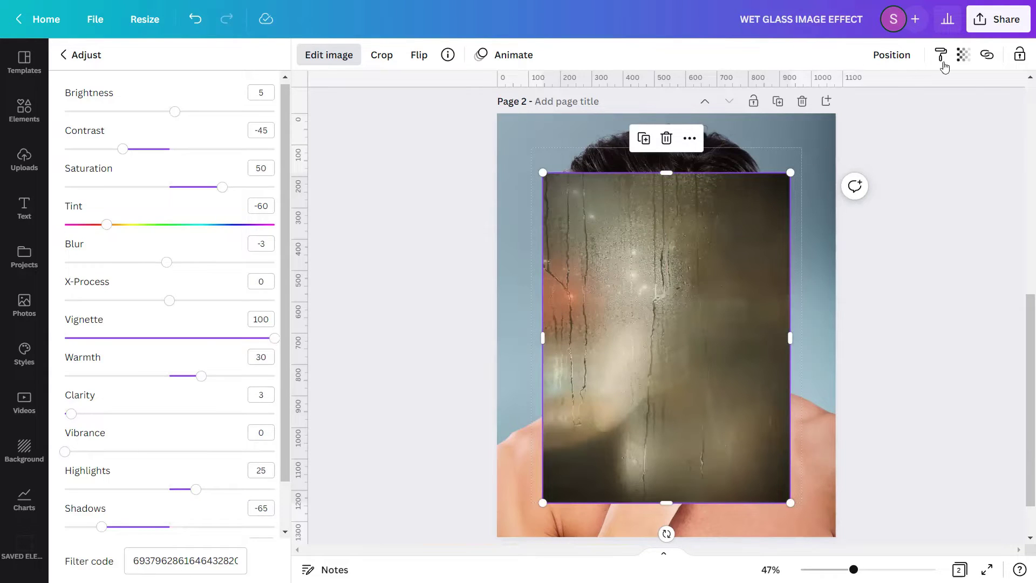
# Step: Set the wet-glass overlay's transparency to 45 and close the adjustment panels
pyautogui.click(962, 54)
pyautogui.click(948, 90)
pyautogui.write('45')
pyautogui.press('Return')
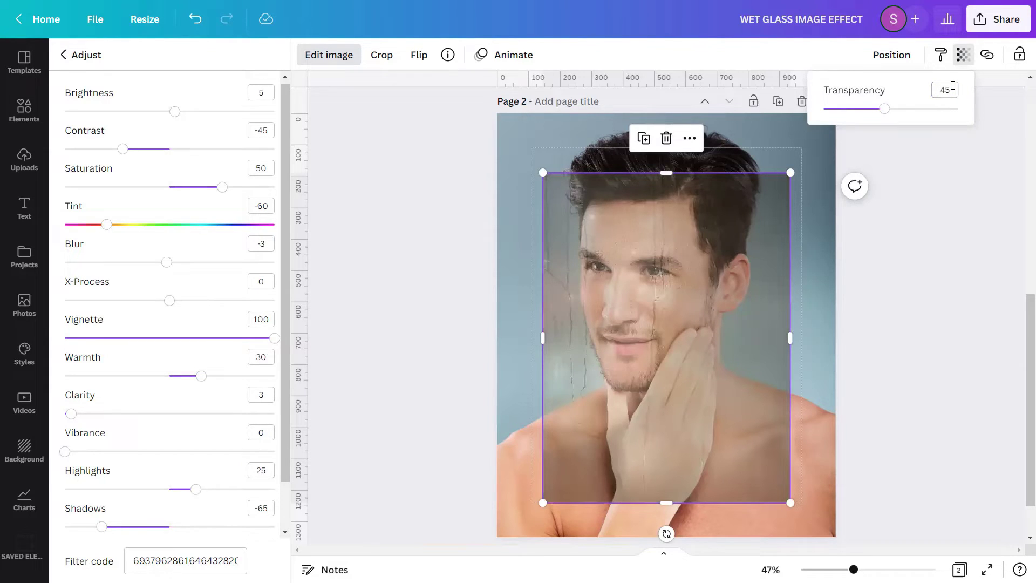
pyautogui.click(945, 351)
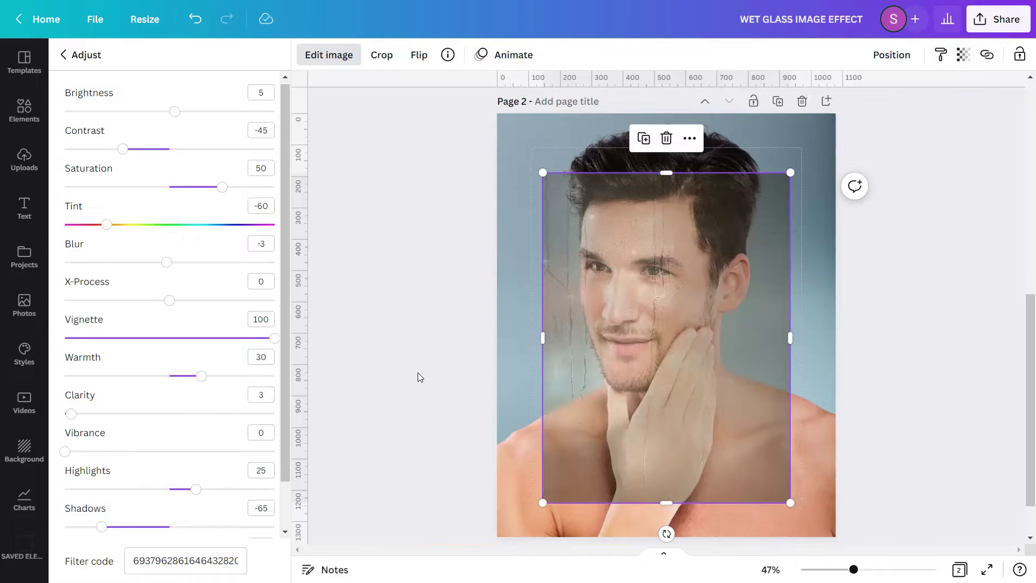
pyautogui.press('Escape')
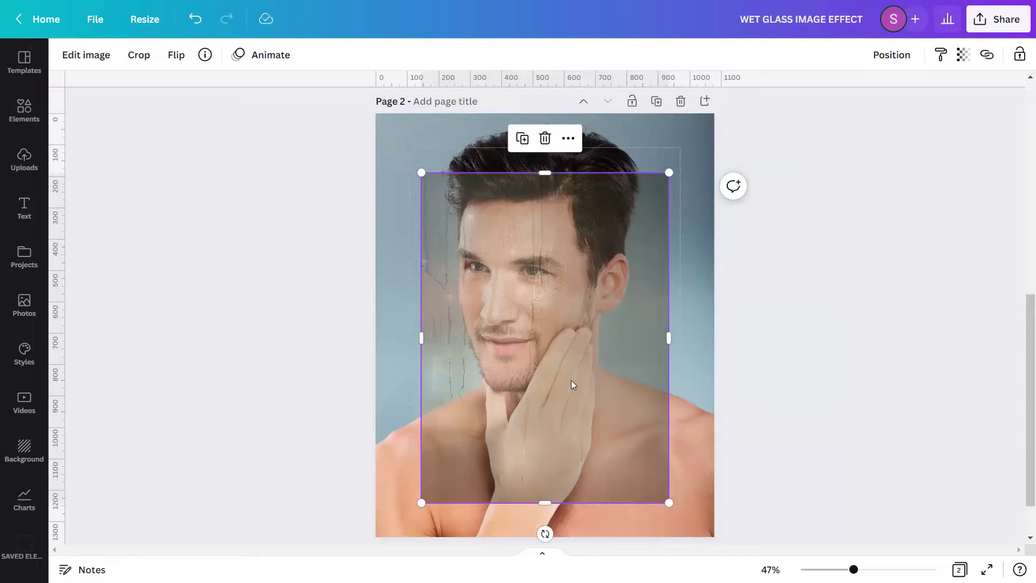
# Step: Align the wet-glass overlay to the page's top and left edges
pyautogui.click(885, 61)
pyautogui.click(728, 152)
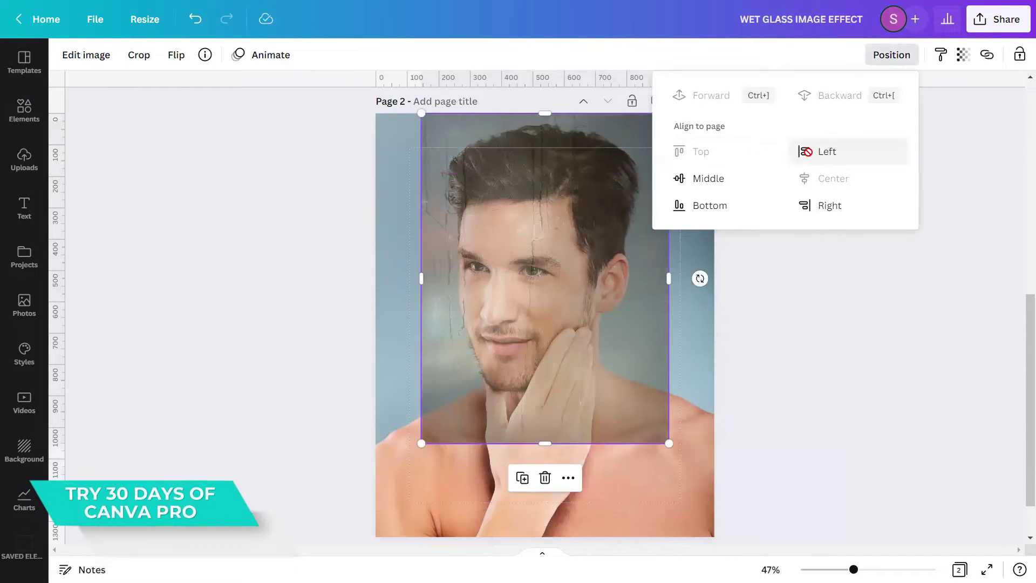
pyautogui.click(827, 151)
pyautogui.scroll(-1, 752, 326)
pyautogui.scroll(-1, 753, 330)
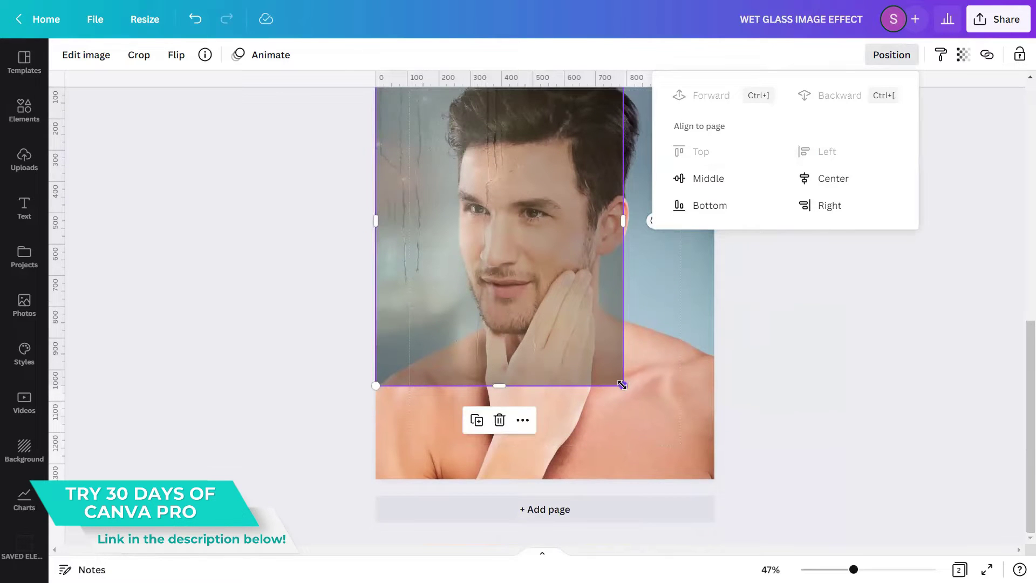
# Step: Enlarge the overlay to about 1,200 × 1,600 and shift it up to cover the page
pyautogui.moveTo(624, 385); pyautogui.dragTo(709, 509)
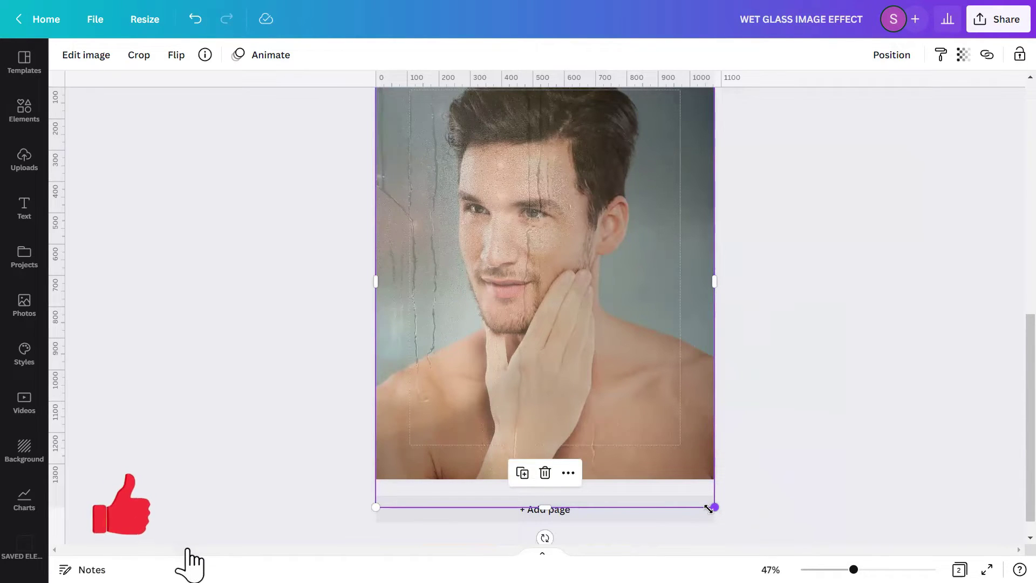
pyautogui.moveTo(716, 507); pyautogui.dragTo(756, 562)
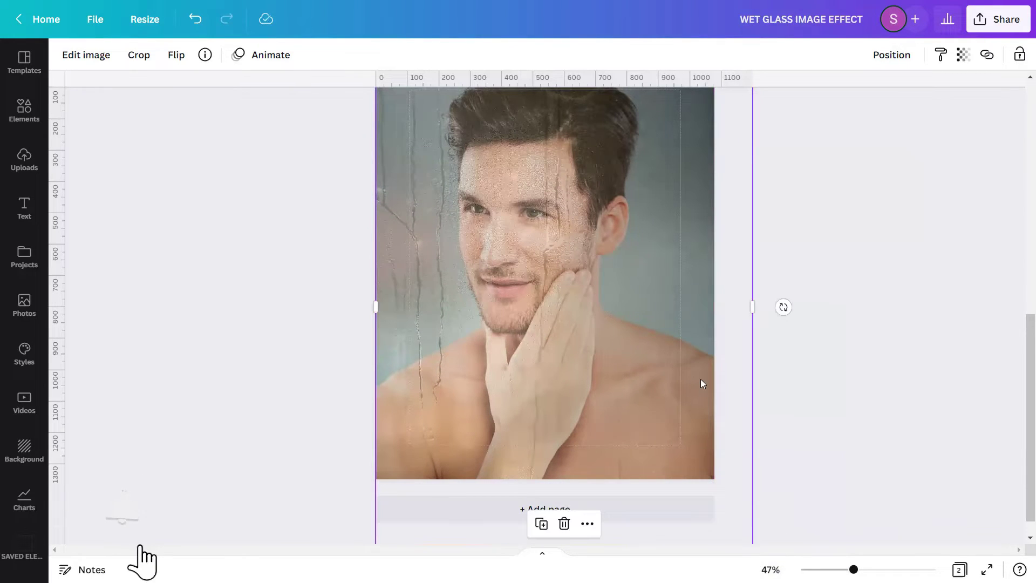
pyautogui.scroll(1, 700, 379)
pyautogui.scroll(1, 701, 379)
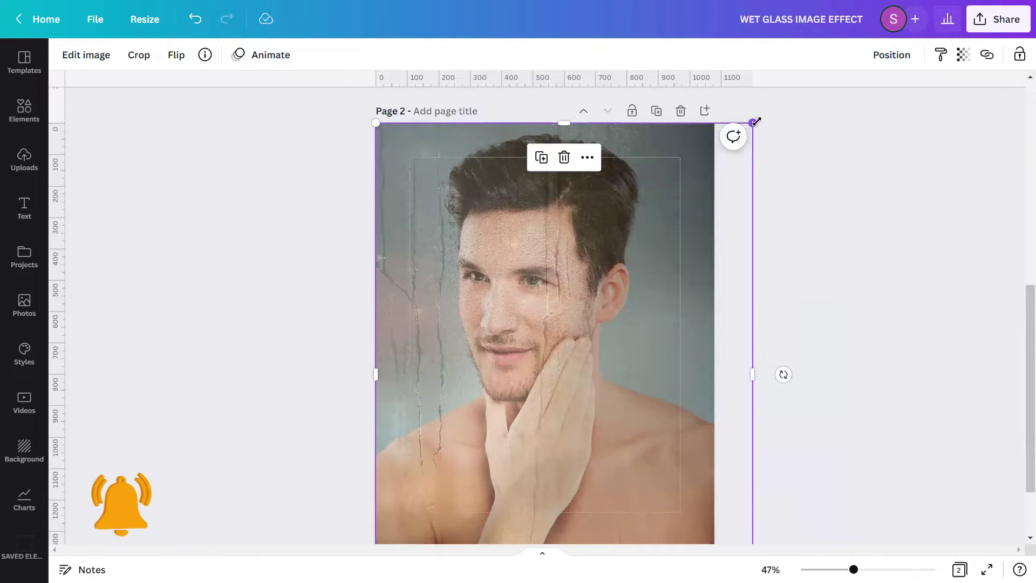
pyautogui.moveTo(759, 118); pyautogui.dragTo(774, 95)
pyautogui.scroll(-3, 747, 468)
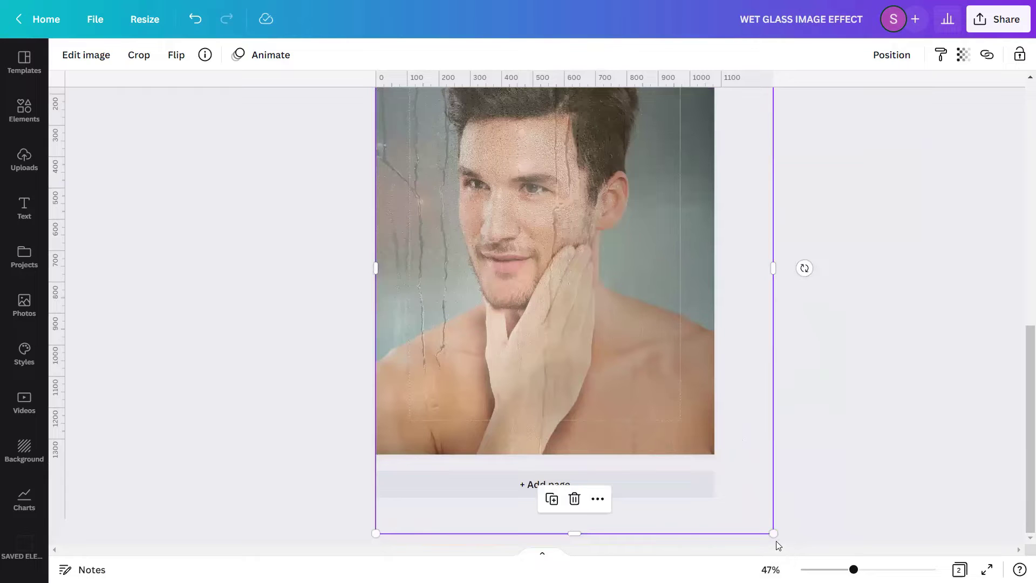
pyautogui.moveTo(776, 540); pyautogui.dragTo(787, 551)
pyautogui.scroll(3, 674, 446)
pyautogui.moveTo(674, 431); pyautogui.dragTo(673, 456)
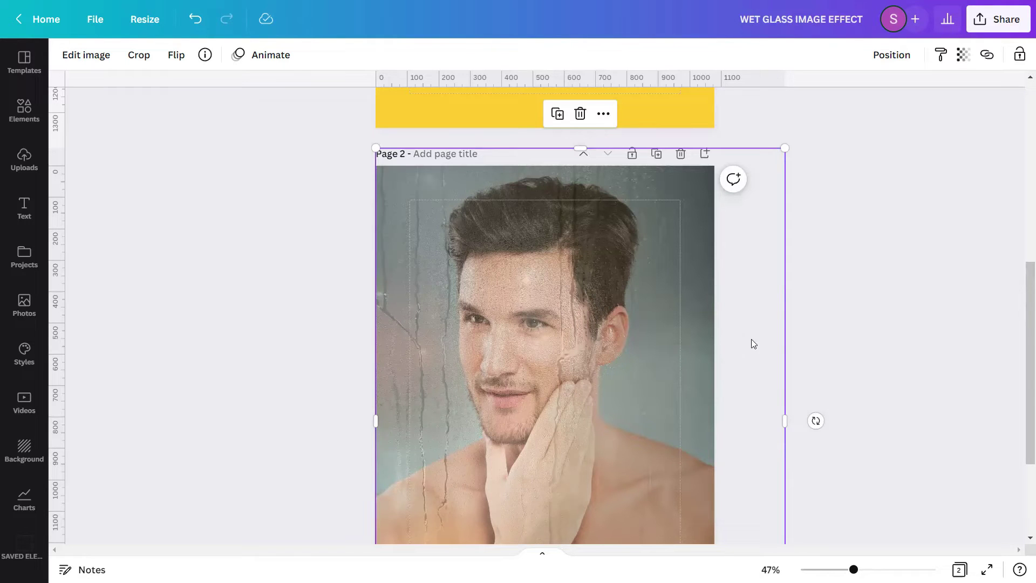
pyautogui.click(1021, 53)
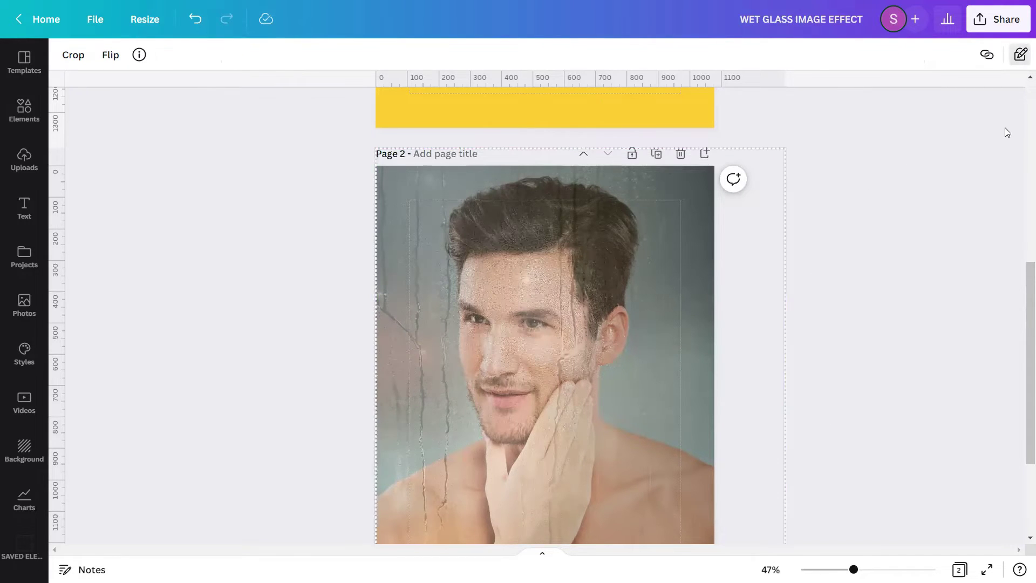
pyautogui.click(939, 314)
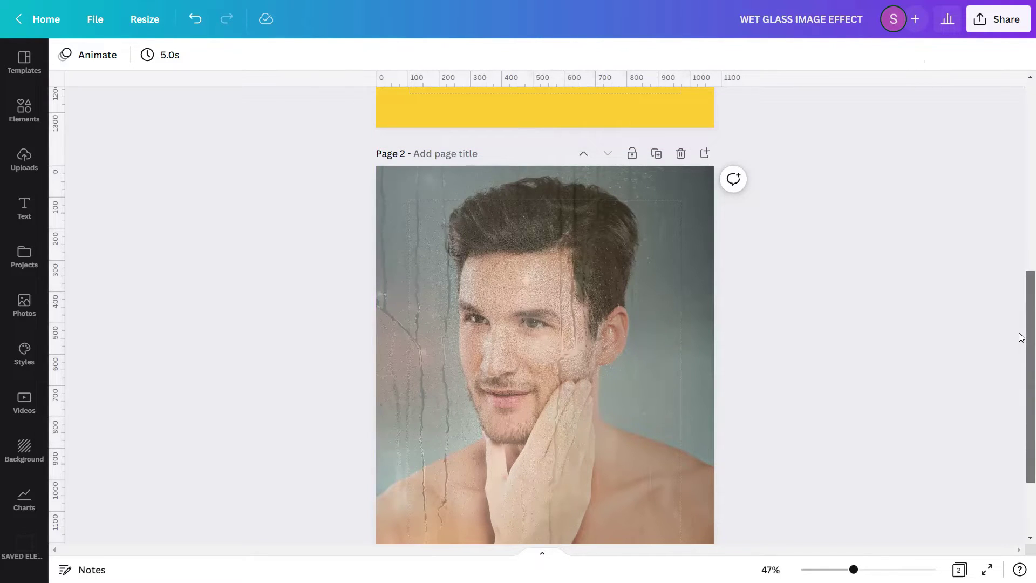
pyautogui.scroll(-1, 1021, 340)
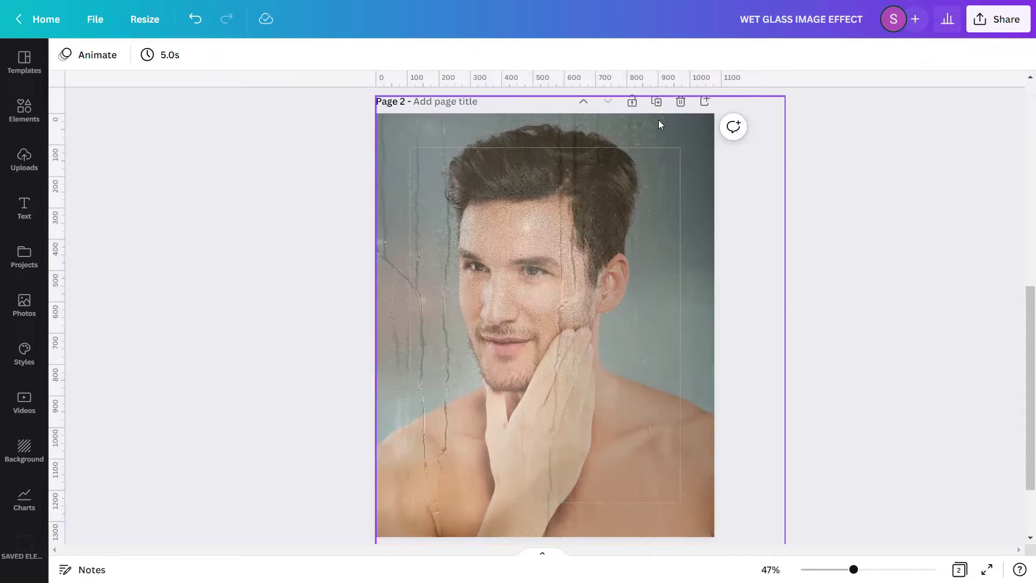
# Step: Duplicate Page 2 into a new Page 3 and deselect the portrait image
pyautogui.click(656, 101)
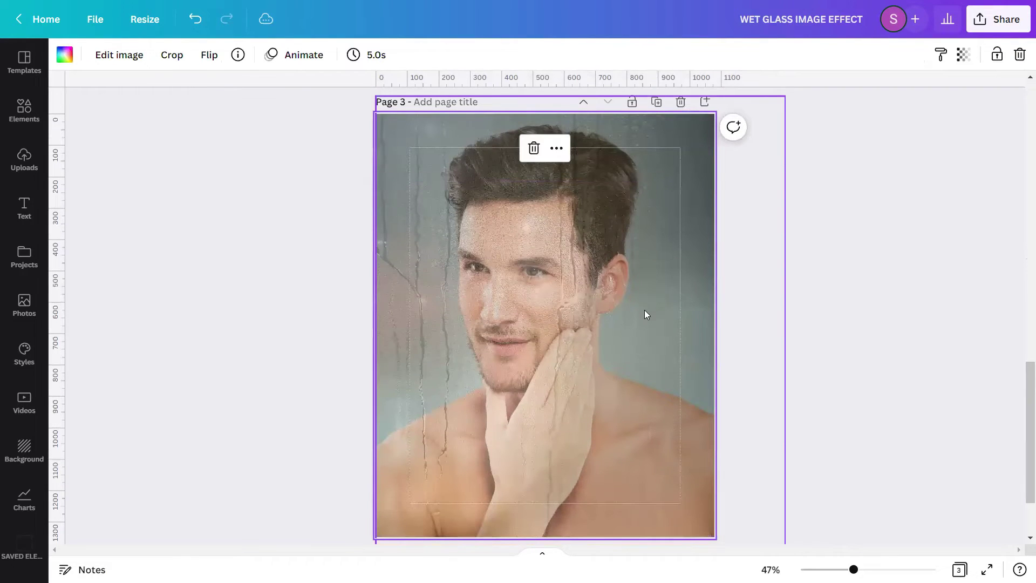
pyautogui.scroll(-2, 1022, 402)
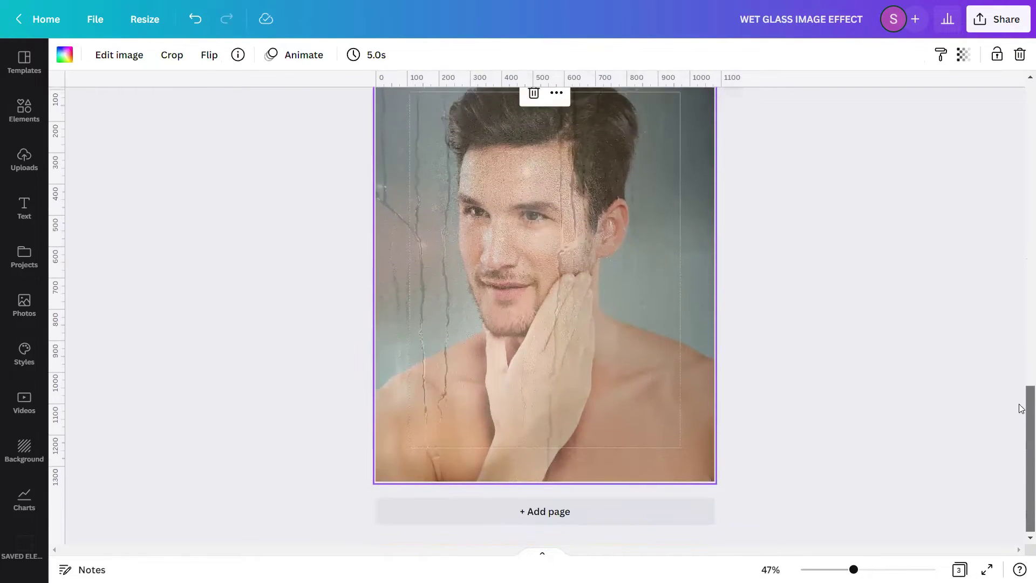
pyautogui.scroll(1, 1022, 402)
pyautogui.scroll(1, 1021, 402)
pyautogui.click(904, 392)
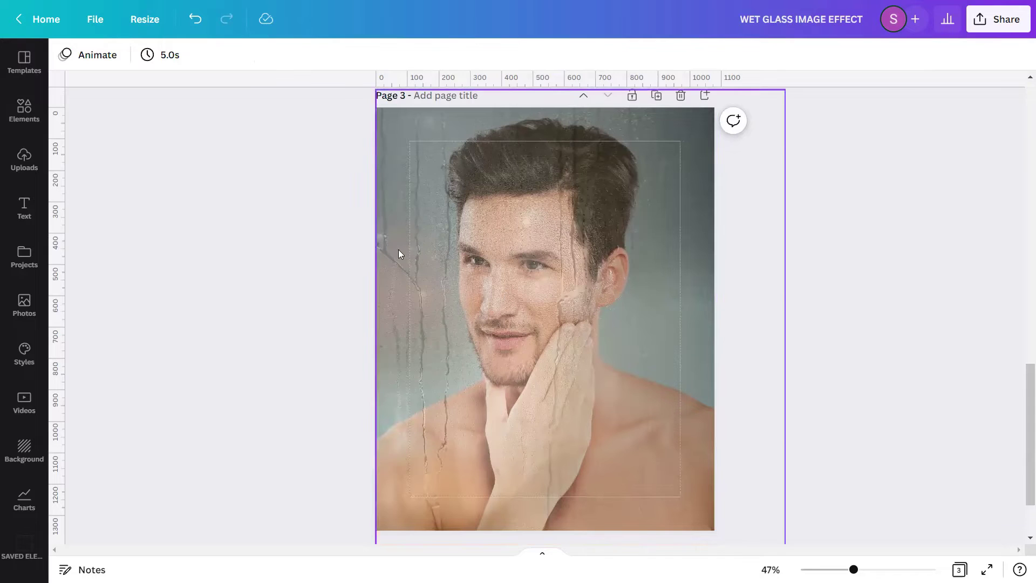
pyautogui.click(24, 113)
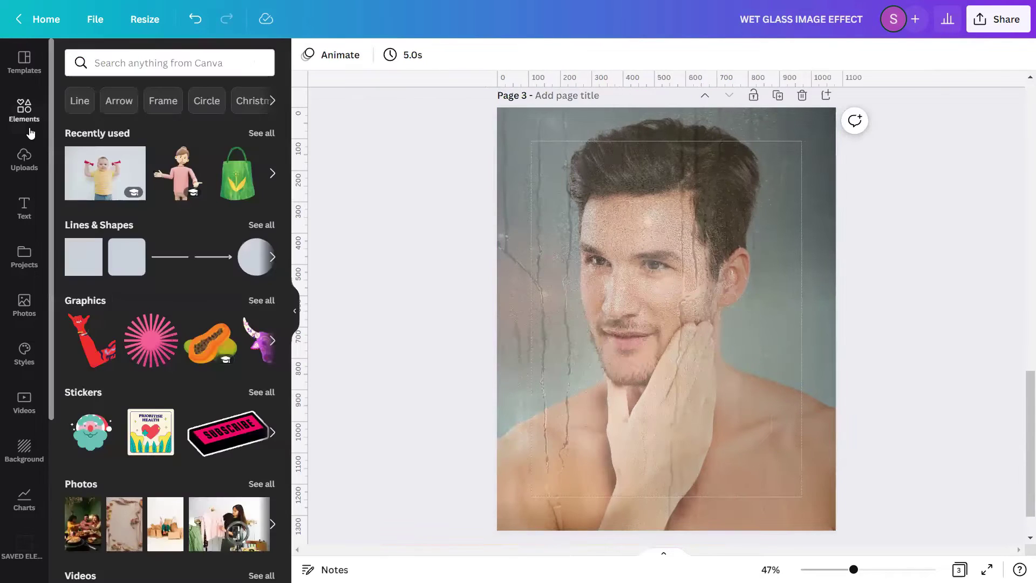
pyautogui.click(157, 69)
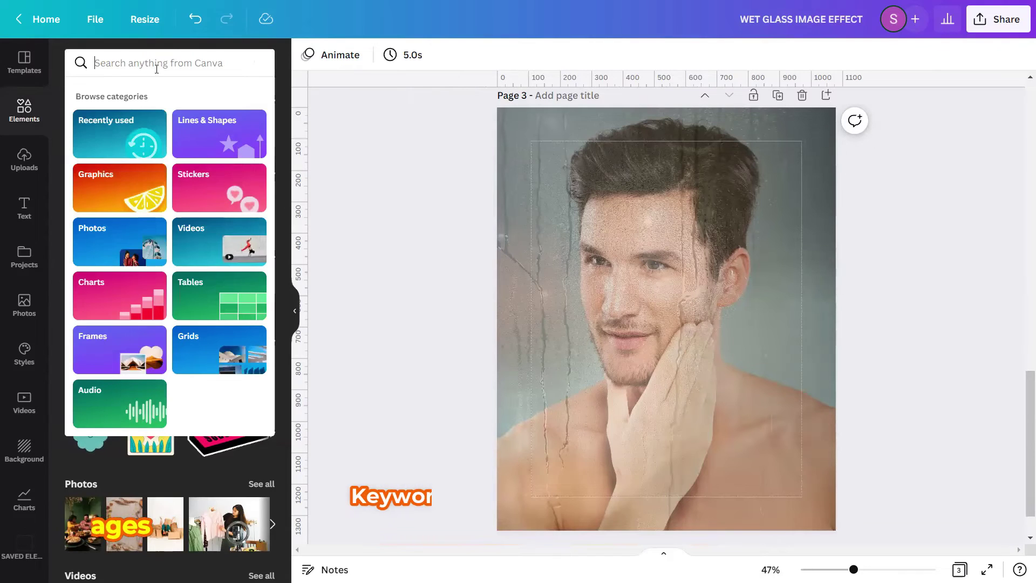
pyautogui.write('@')
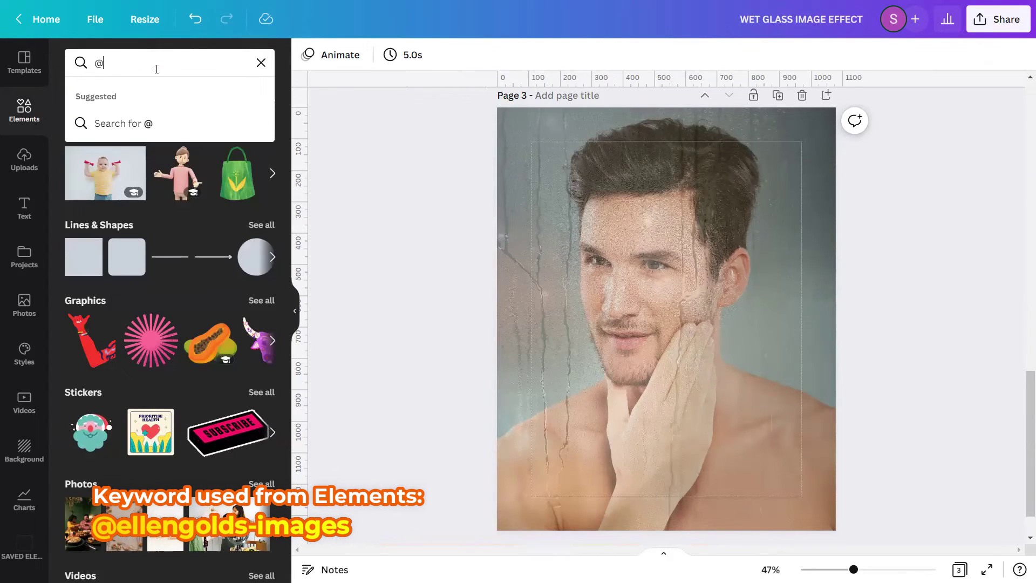
pyautogui.write('elle')
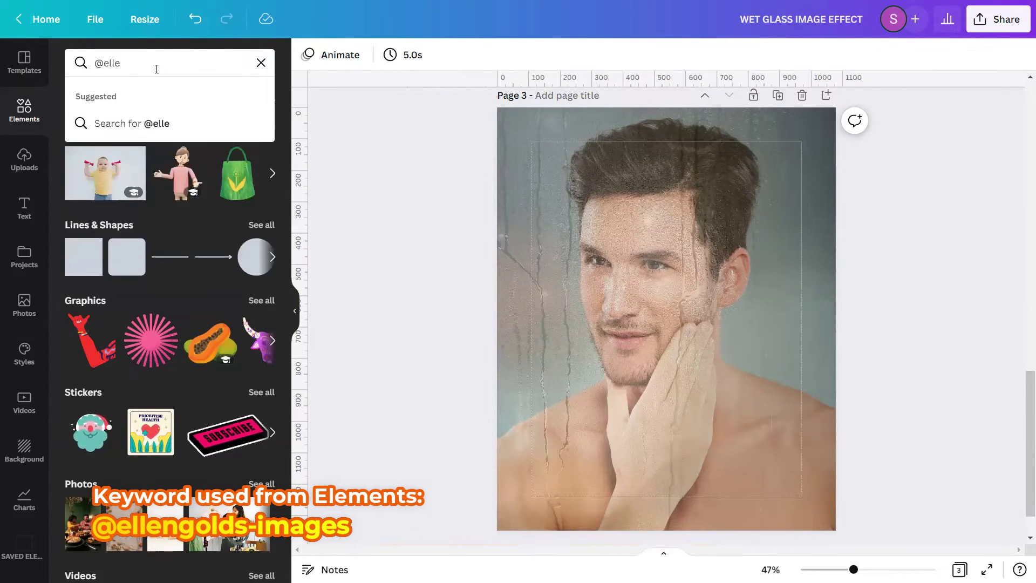
pyautogui.write('ngolds')
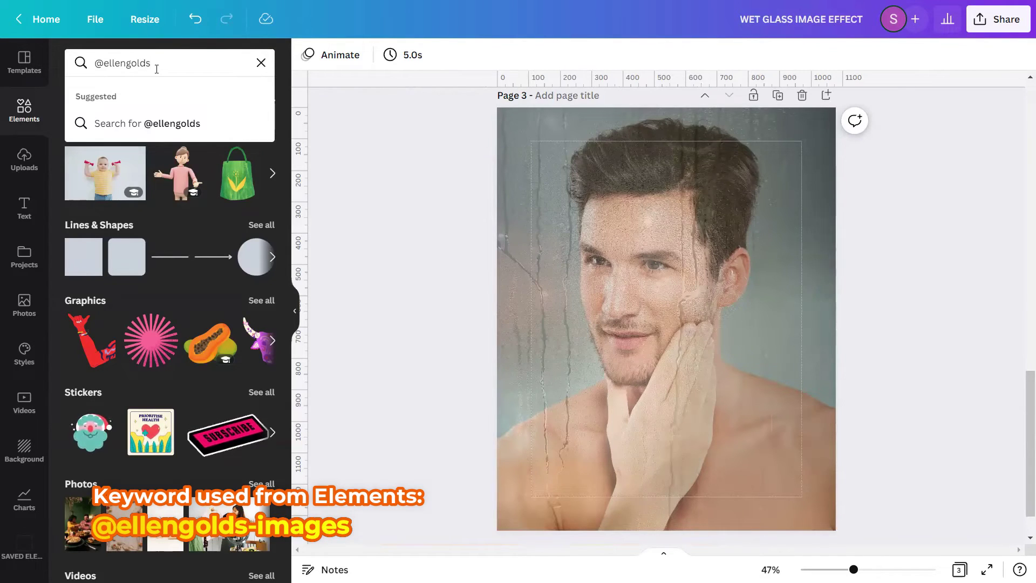
pyautogui.write('-im')
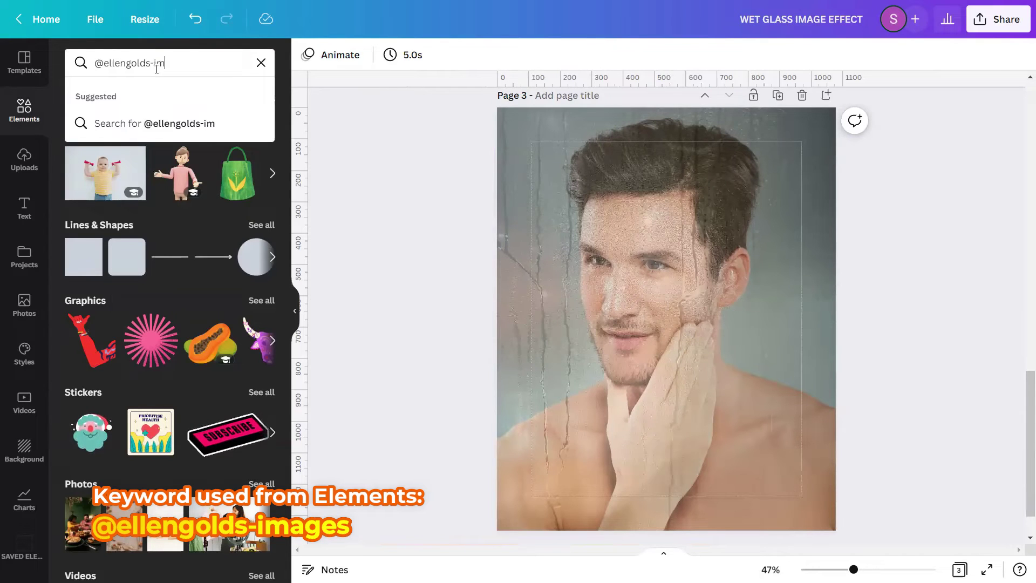
pyautogui.write('ages')
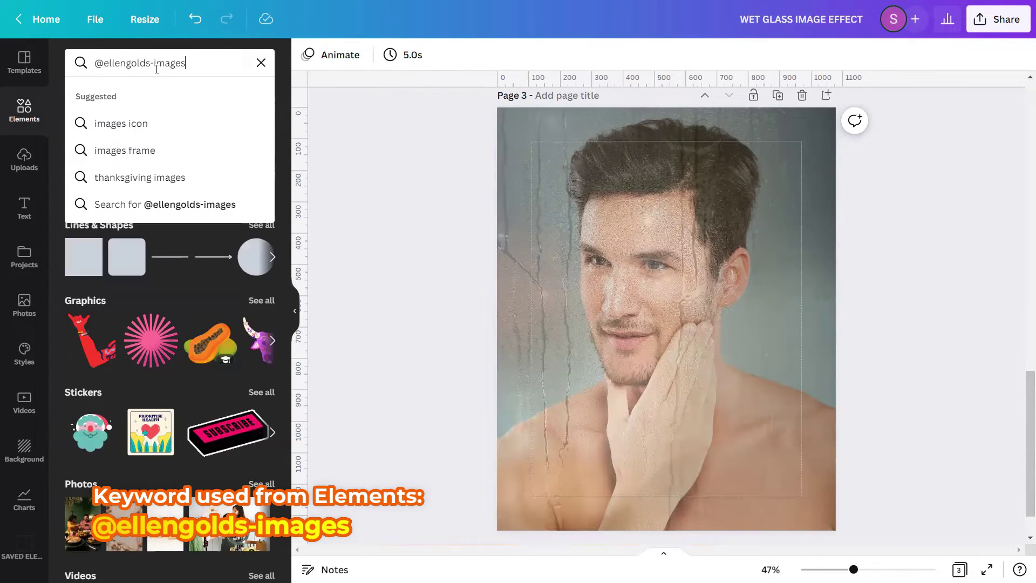
pyautogui.press('Return')
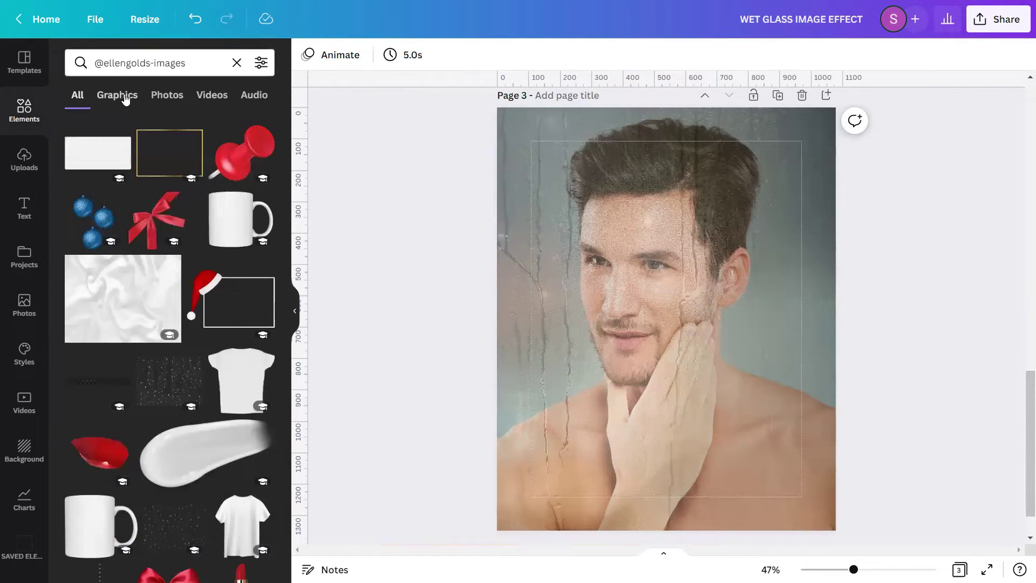
# Step: Filter results to Graphics and open the creator's collection page from a graphic's info card
pyautogui.click(124, 96)
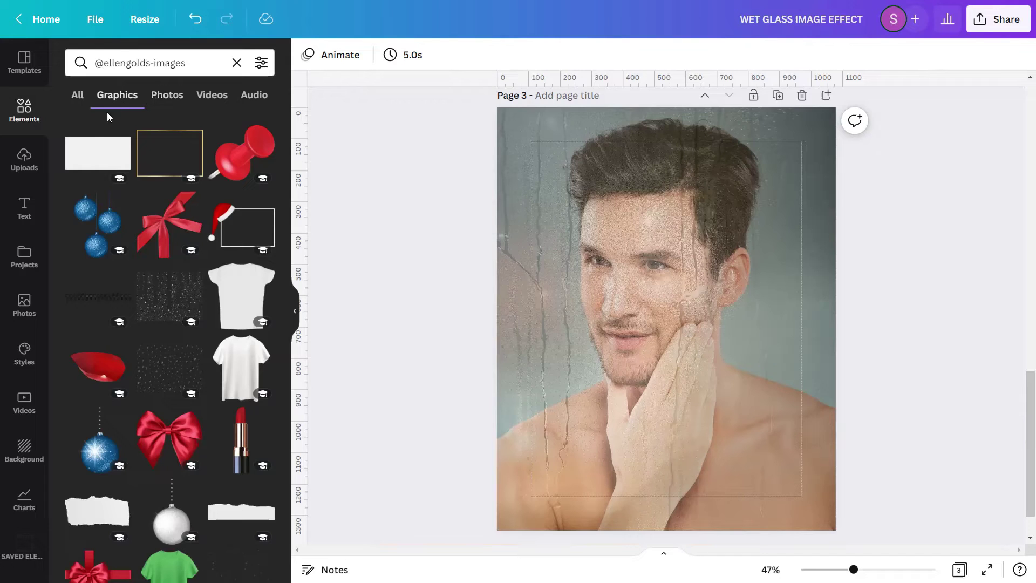
pyautogui.click(122, 133)
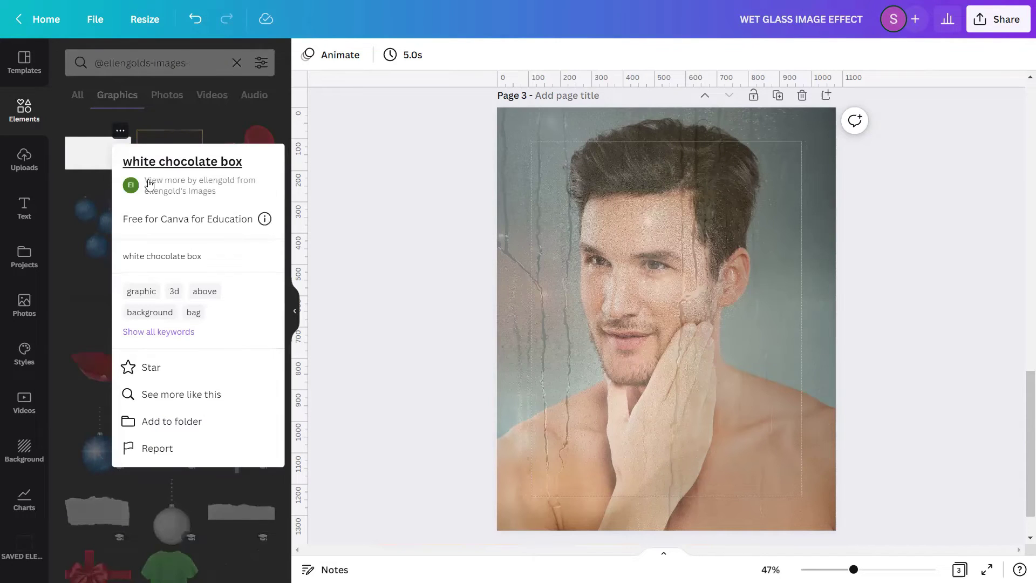
pyautogui.click(223, 114)
pyautogui.moveTo(190, 165)
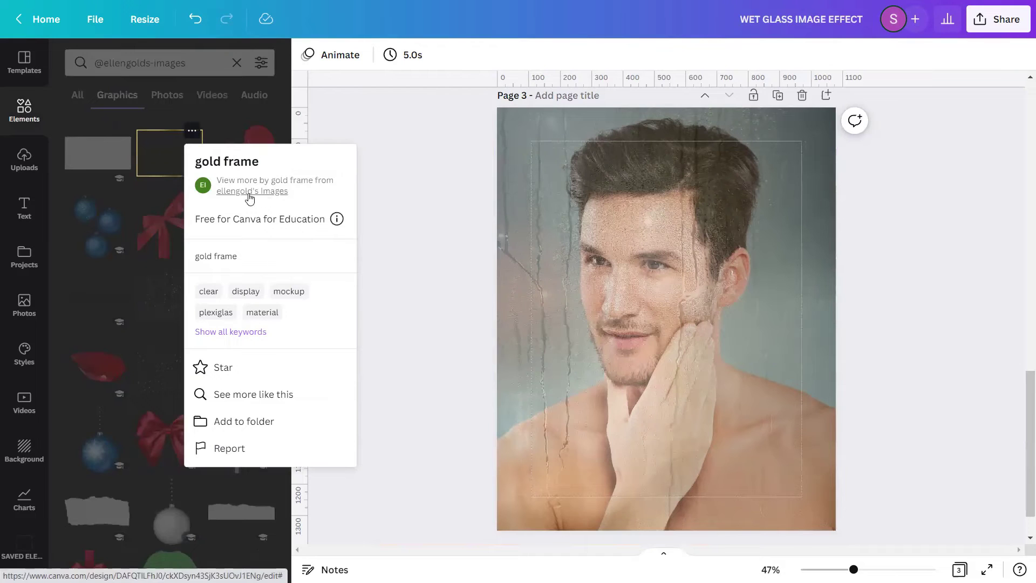
pyautogui.click(216, 116)
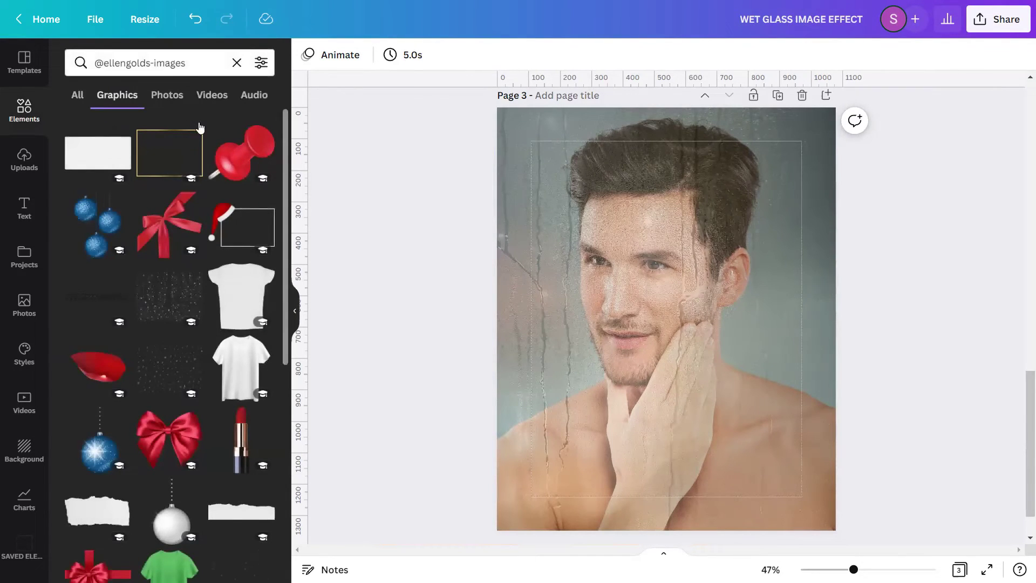
pyautogui.click(119, 134)
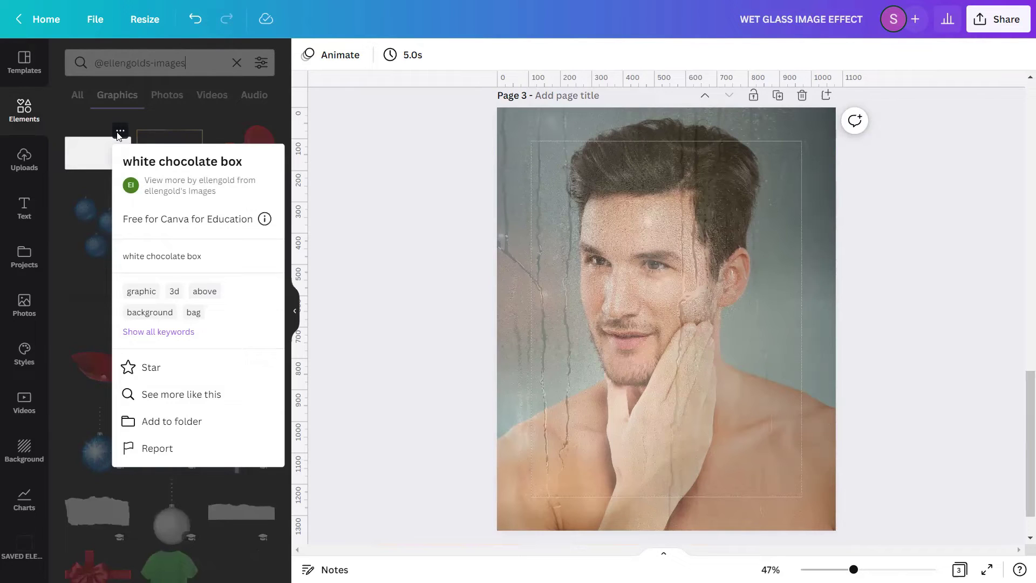
pyautogui.click(164, 191)
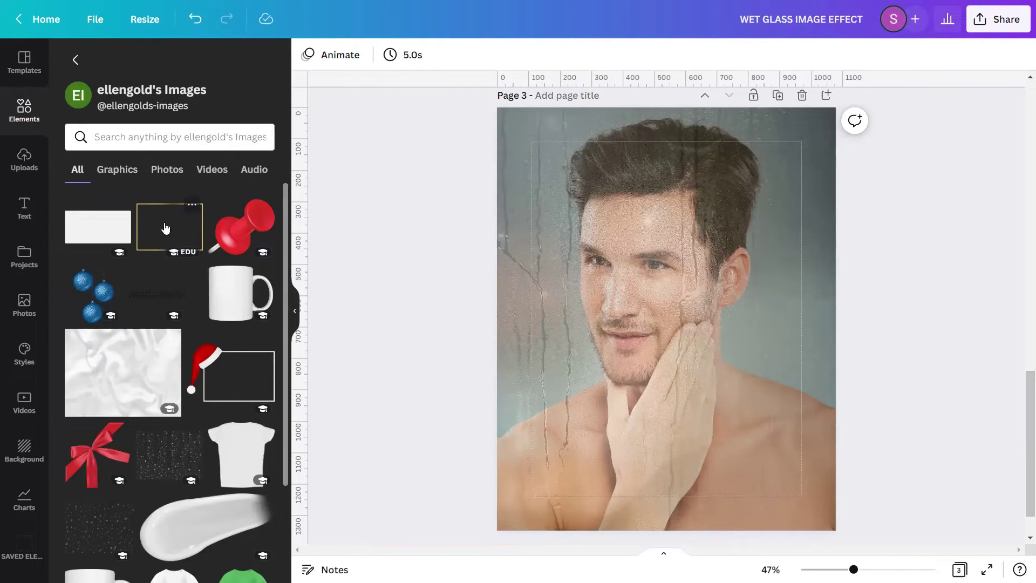
# Step: Search the creator's Images collection for 'Transparent Water Drops Seamless Pattern'
pyautogui.click(136, 141)
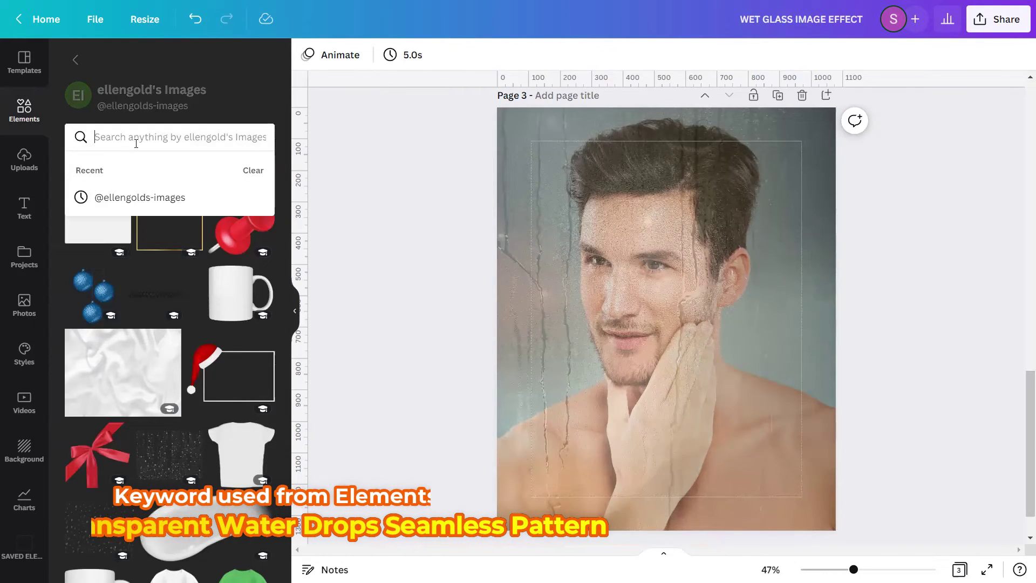
pyautogui.write('Transparent')
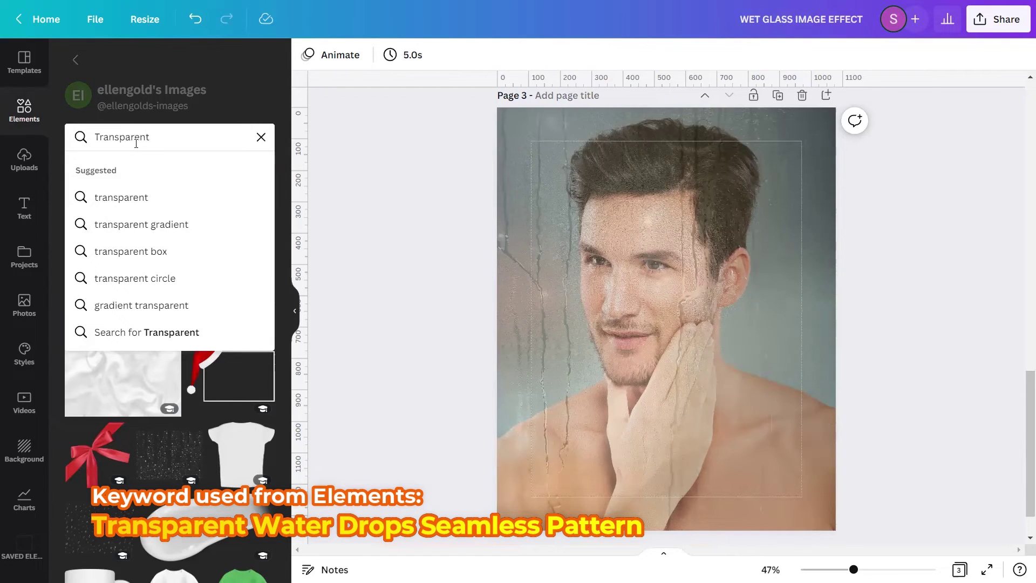
pyautogui.write(' Water ')
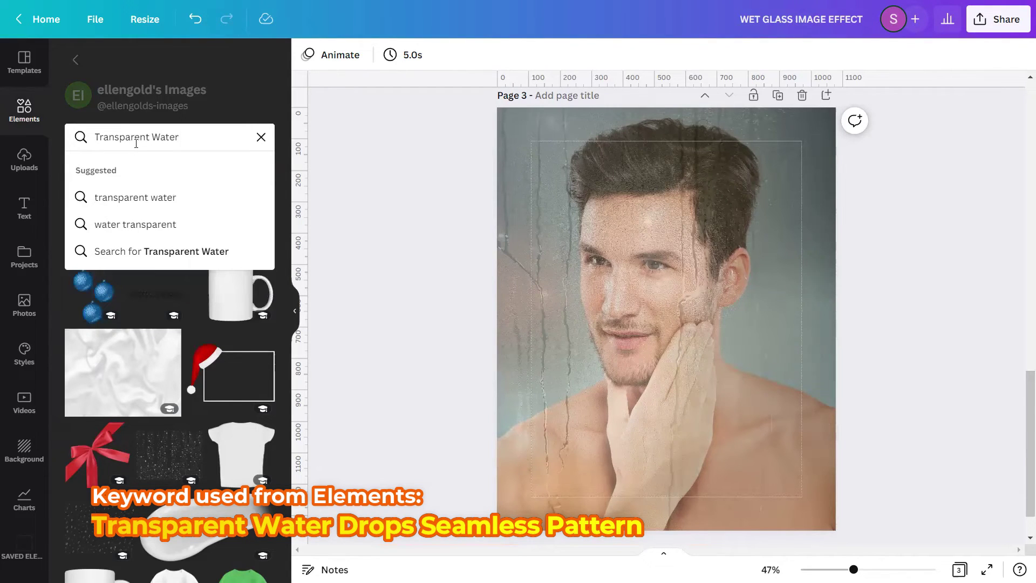
pyautogui.write('Drops ')
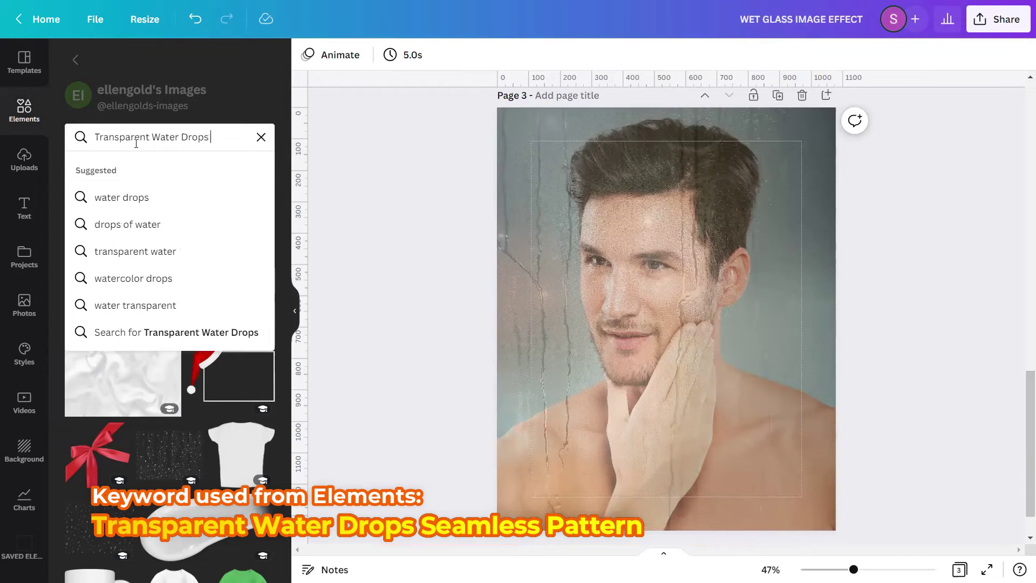
pyautogui.write('Seamless')
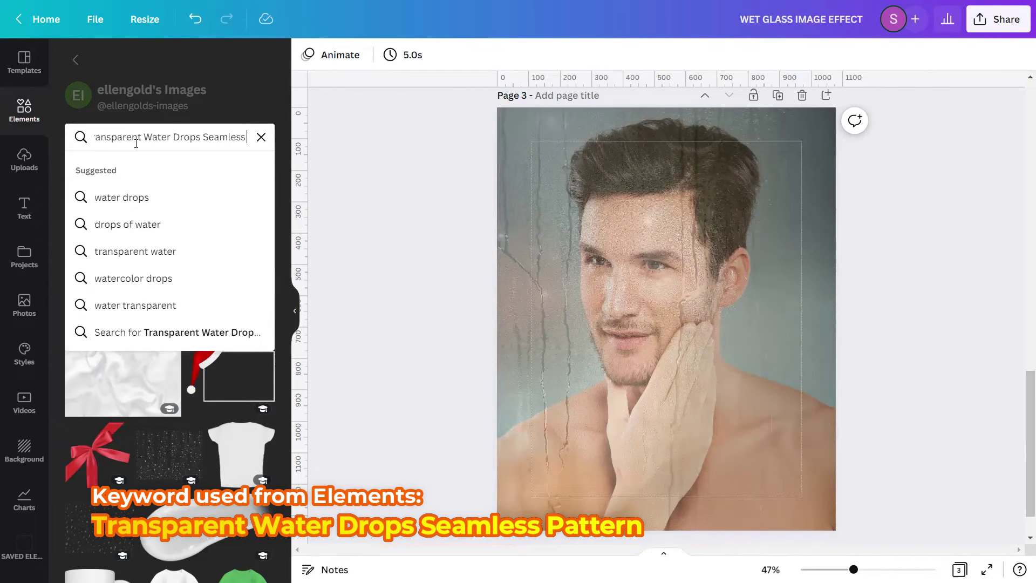
pyautogui.write(' Pattern')
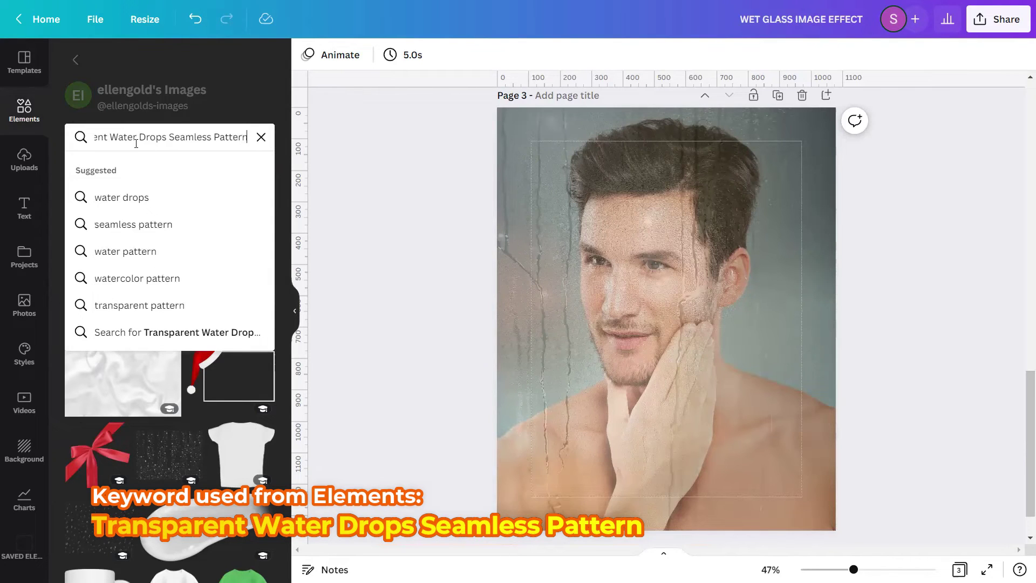
pyautogui.press('Return')
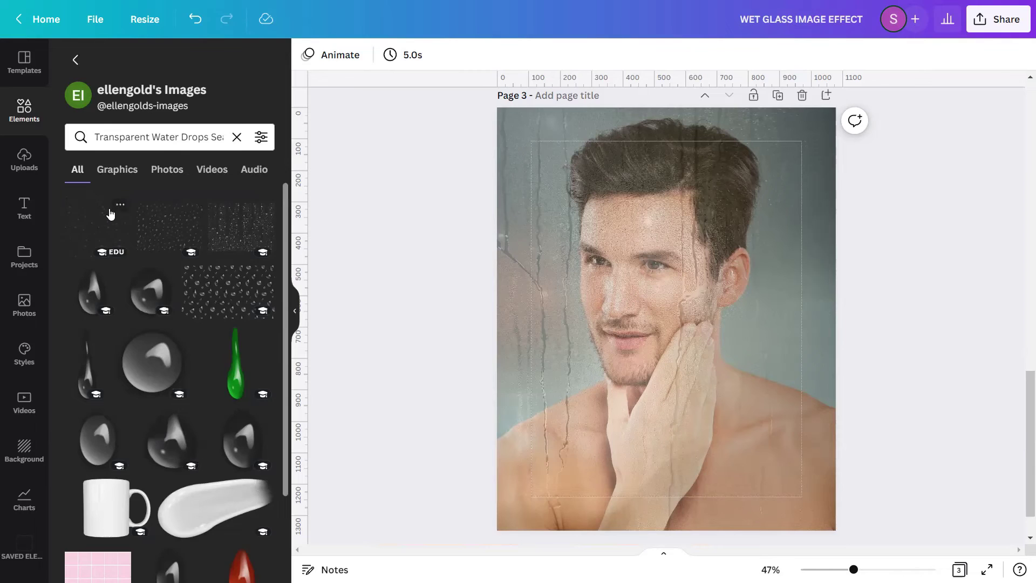
# Step: Add the water-drops pattern to page 3 and hide the Elements panel
pyautogui.click(120, 205)
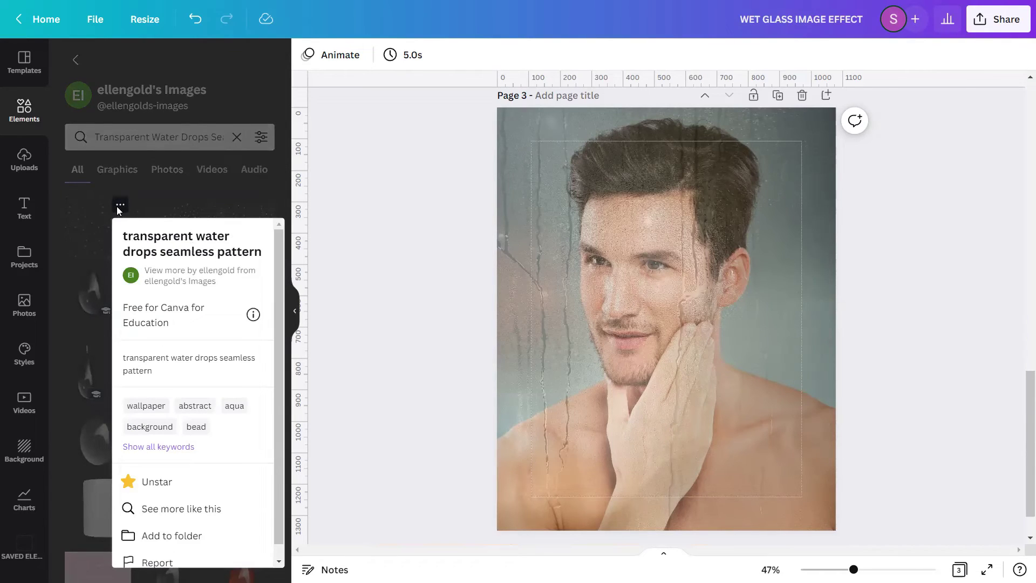
pyautogui.click(69, 230)
pyautogui.click(93, 234)
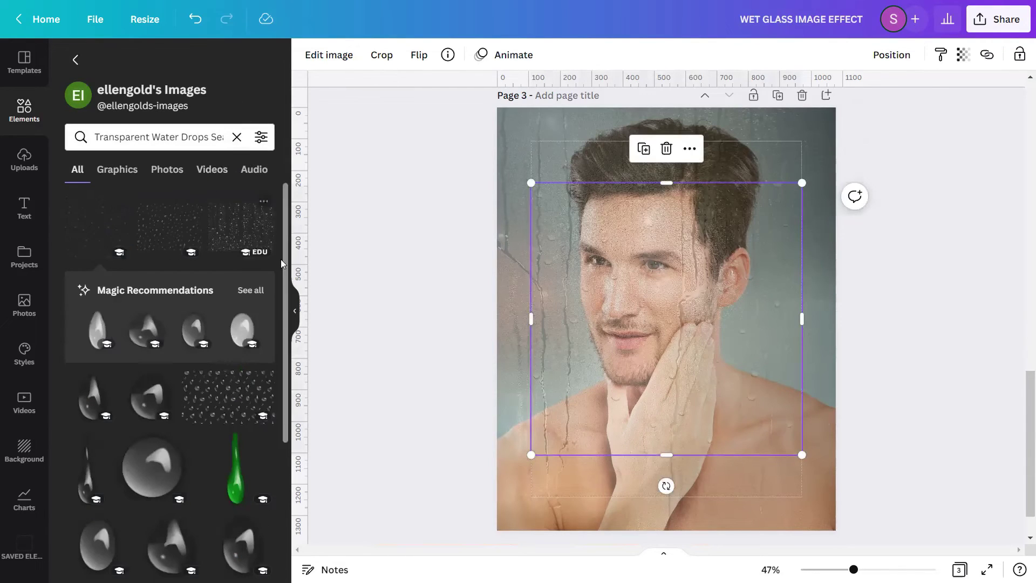
pyautogui.click(294, 311)
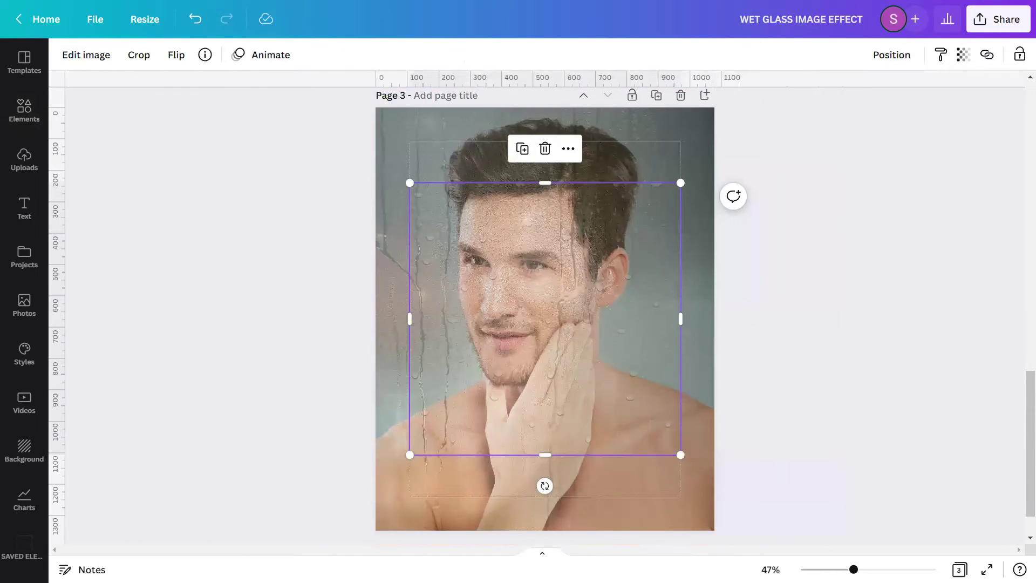
# Step: Stretch the drops overlay to about page width and move the lower drops layer beneath it
pyautogui.keyDown('ctrl'); pyautogui.scroll(5, 548, 289); pyautogui.keyUp('ctrl')
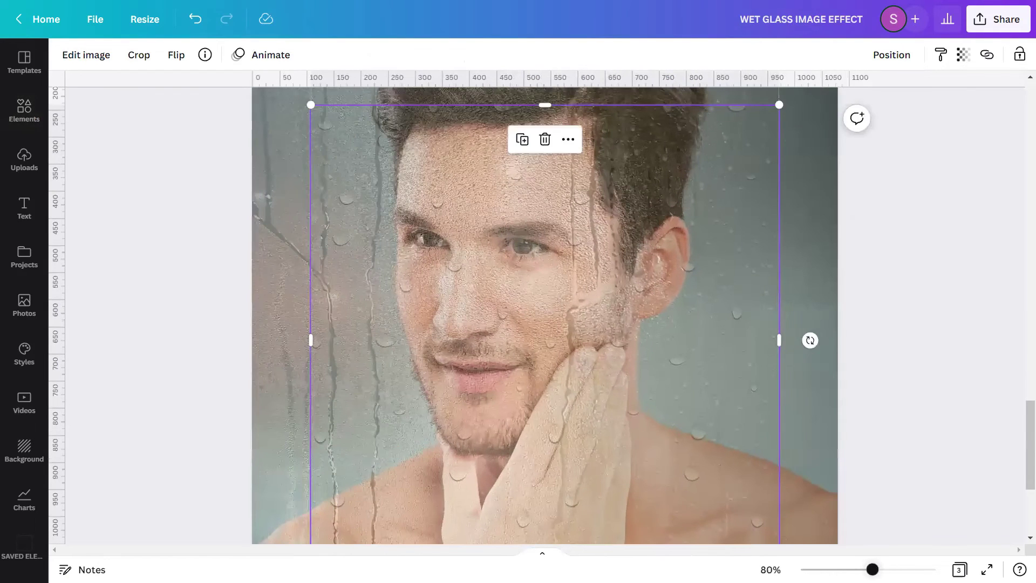
pyautogui.scroll(-4, 545, 345)
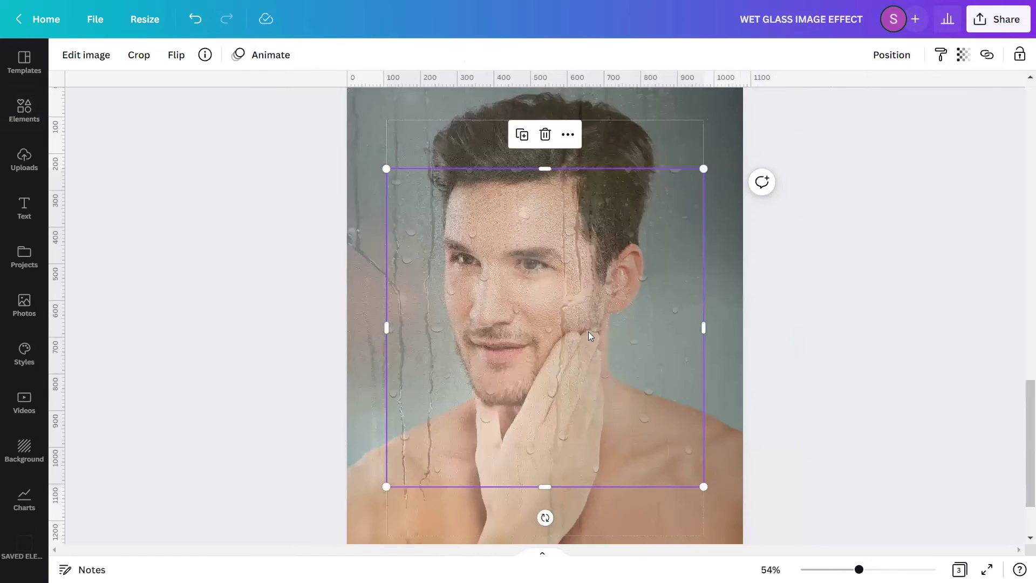
pyautogui.moveTo(545, 345); pyautogui.dragTo(571, 310)
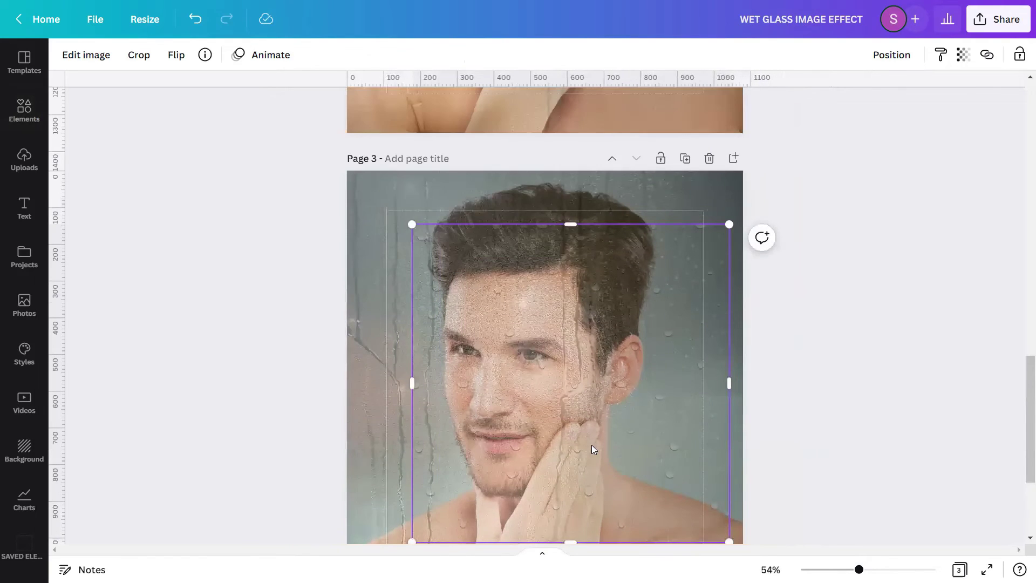
pyautogui.scroll(1, 594, 451)
pyautogui.moveTo(593, 451); pyautogui.dragTo(524, 303)
pyautogui.scroll(-5, 664, 314)
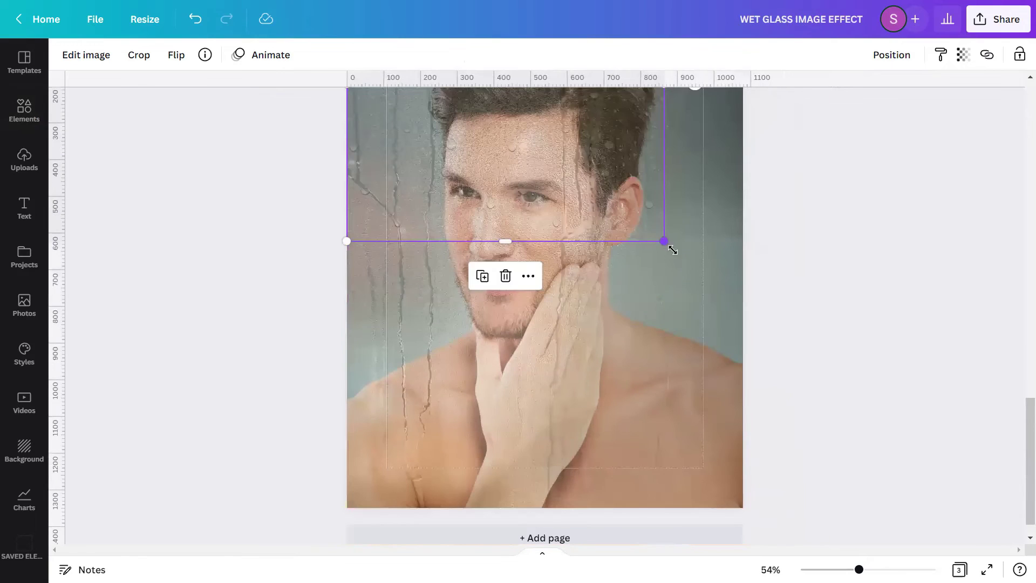
pyautogui.moveTo(673, 249); pyautogui.dragTo(726, 343)
pyautogui.scroll(3, 775, 254)
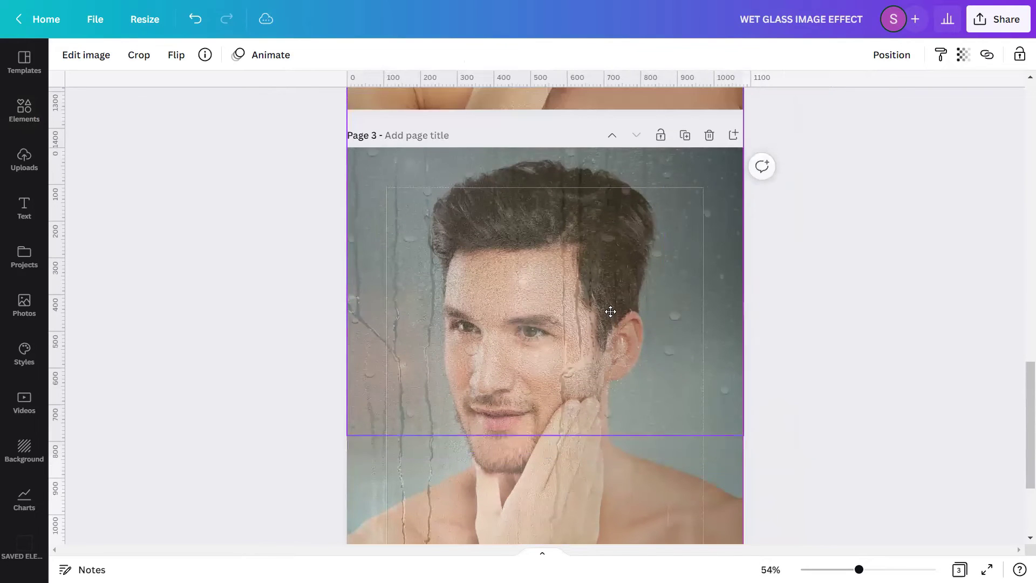
pyautogui.moveTo(611, 309); pyautogui.dragTo(564, 315)
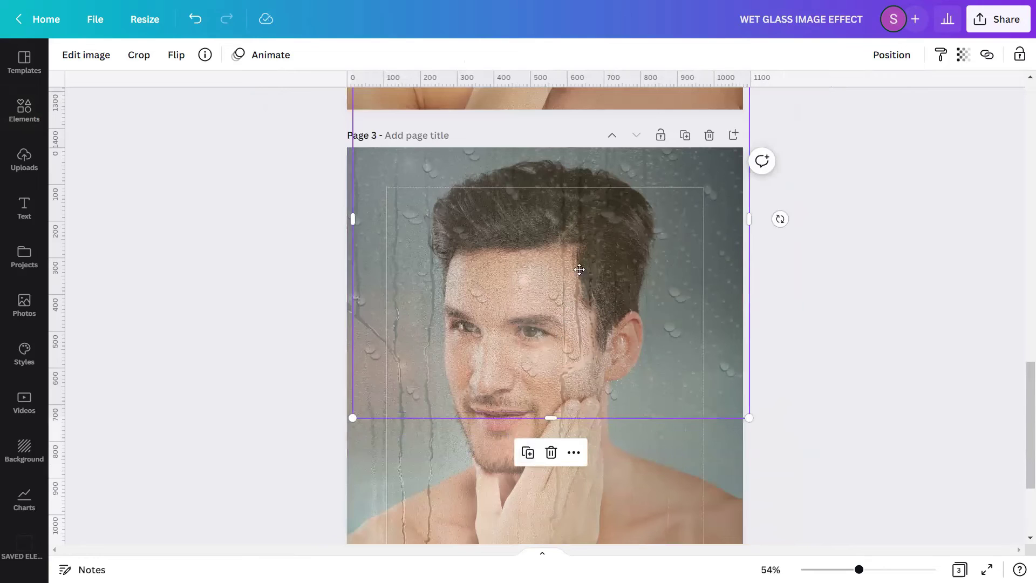
pyautogui.click(577, 354)
pyautogui.moveTo(584, 455); pyautogui.dragTo(602, 460)
# Step: Align both drops layers left, group them, and centre the group vertically on the page
pyautogui.moveTo(835, 358); pyautogui.dragTo(527, 470)
pyautogui.click(911, 56)
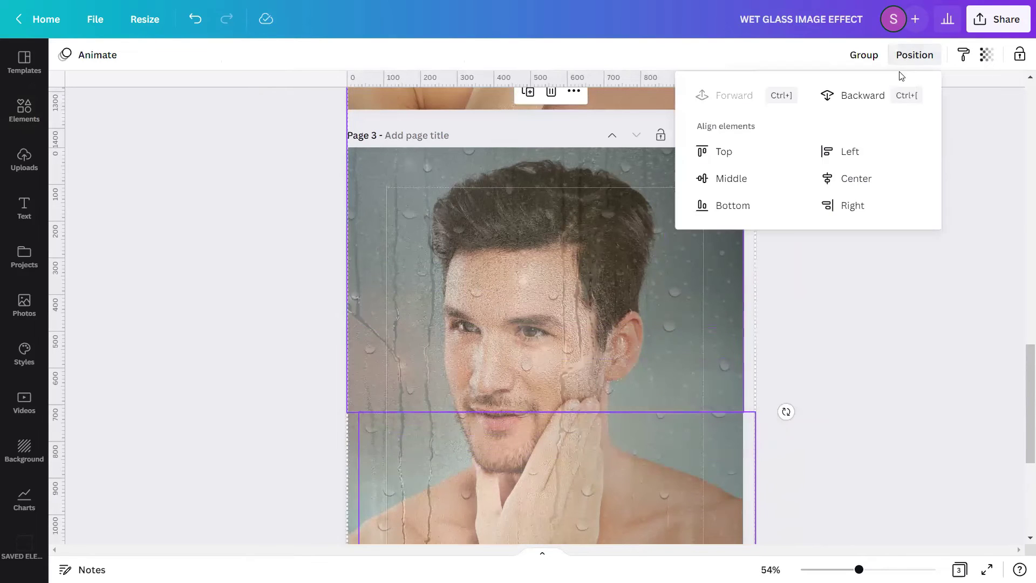
pyautogui.click(871, 150)
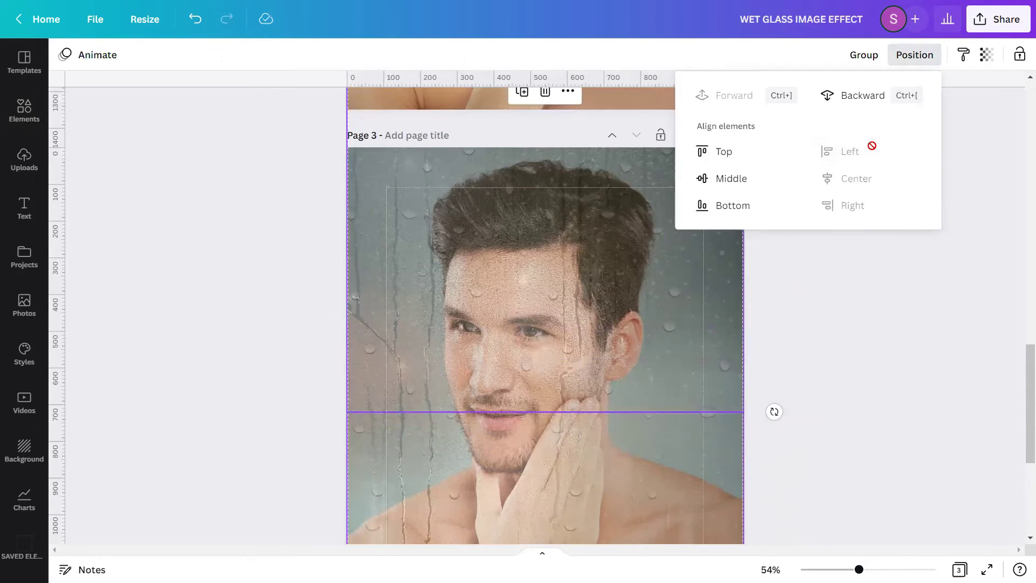
pyautogui.click(866, 57)
pyautogui.click(866, 57)
pyautogui.click(892, 55)
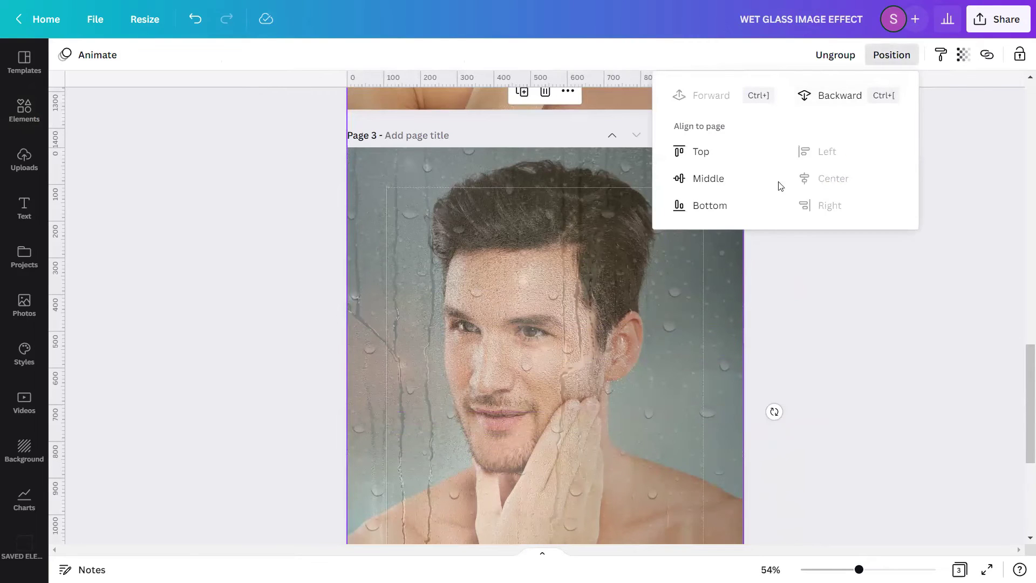
pyautogui.click(708, 178)
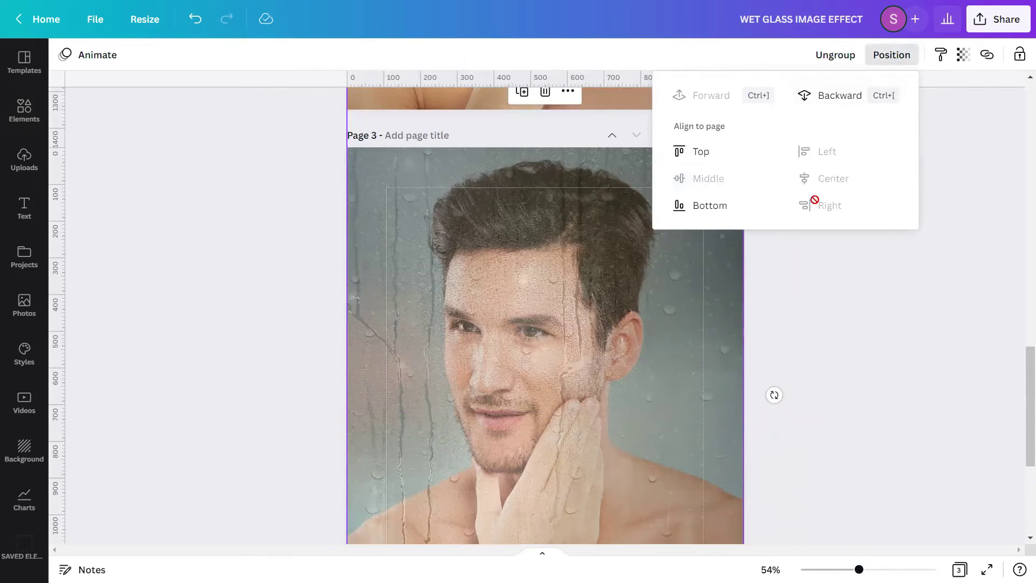
pyautogui.click(833, 362)
pyautogui.click(834, 362)
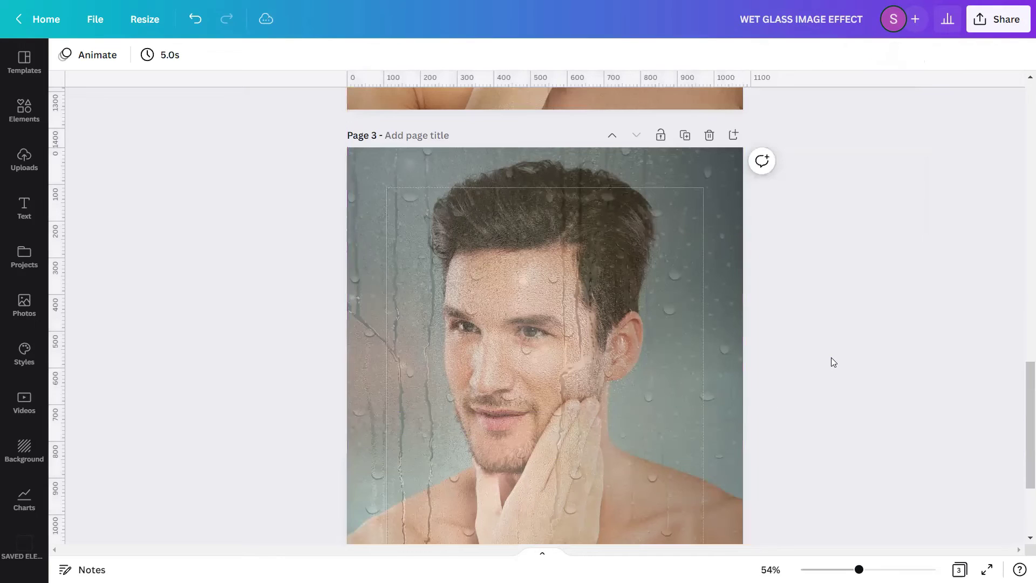
pyautogui.scroll(5, 1021, 452)
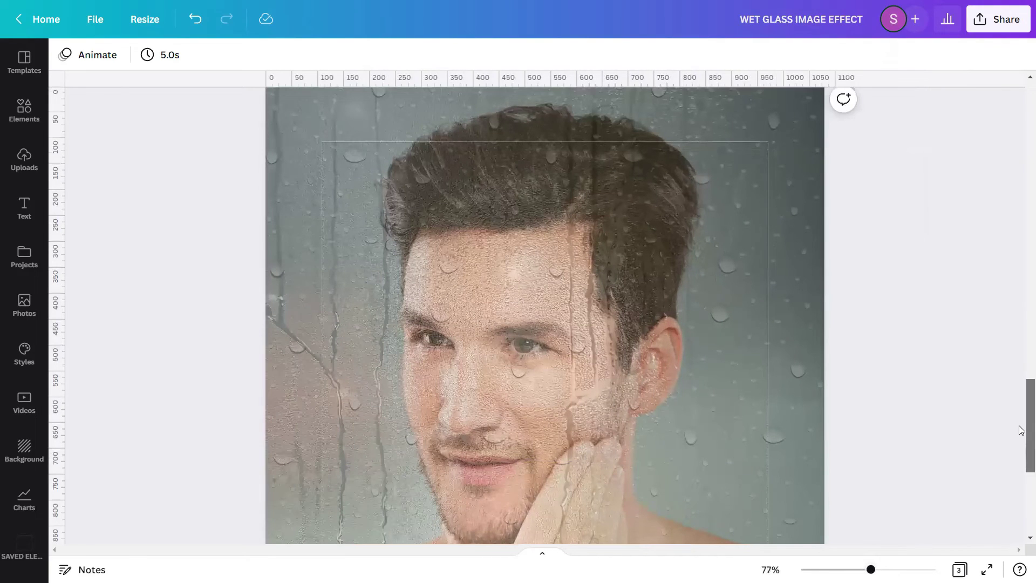
pyautogui.scroll(2, 1022, 430)
pyautogui.scroll(-6, 1020, 441)
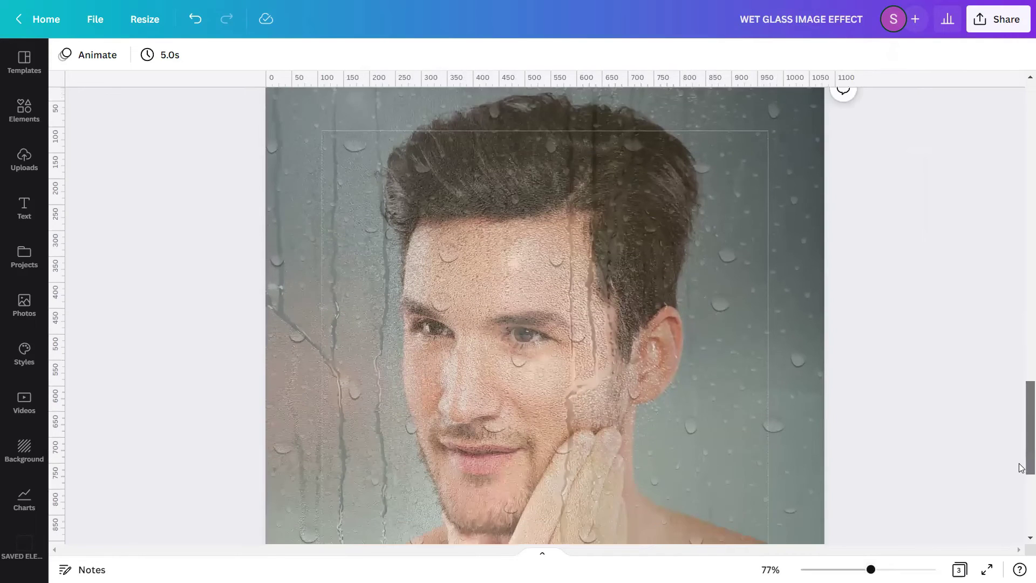
pyautogui.scroll(-5, 1022, 480)
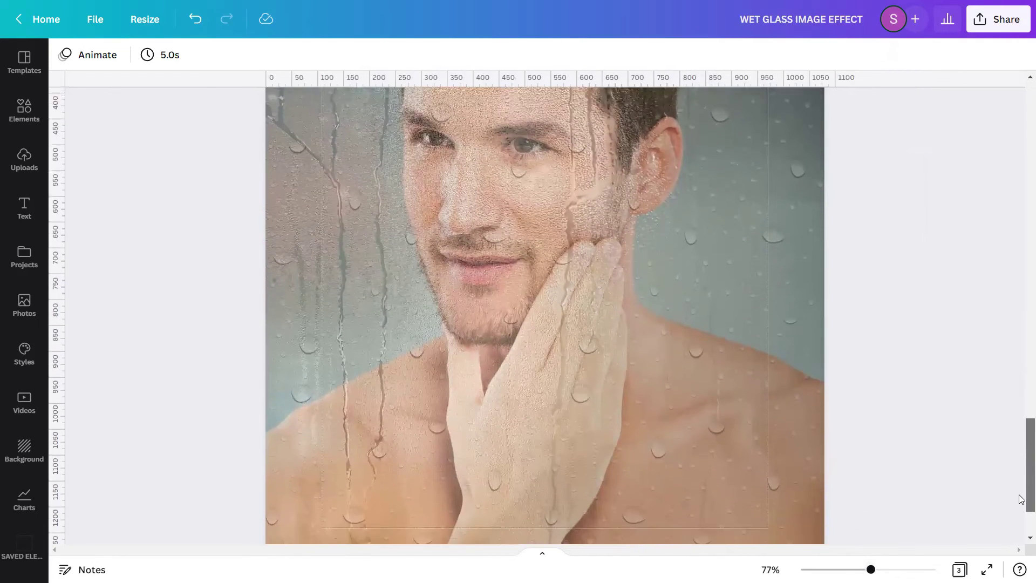
pyautogui.moveTo(1021, 501); pyautogui.dragTo(1022, 446)
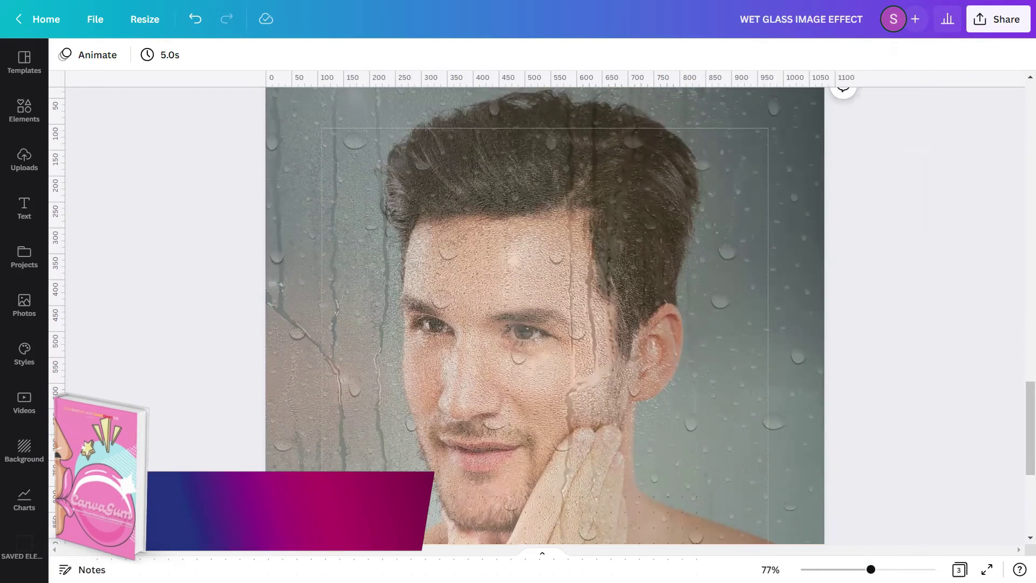
pyautogui.moveTo(870, 569); pyautogui.dragTo(835, 569)
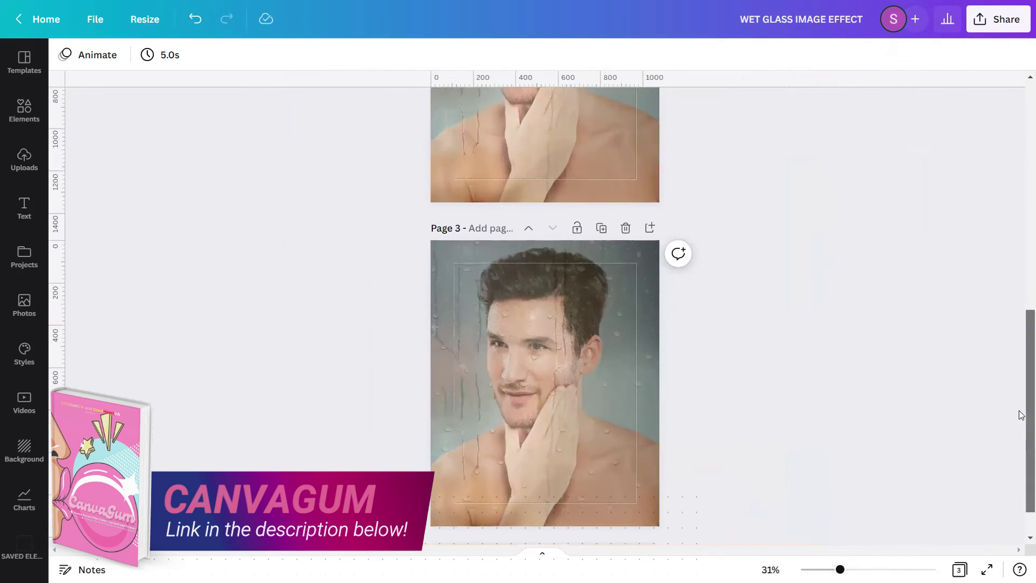
pyautogui.moveTo(1020, 414); pyautogui.dragTo(1020, 432)
pyautogui.scroll(5, 1020, 455)
pyautogui.scroll(-2, 1022, 453)
pyautogui.scroll(1, 1021, 454)
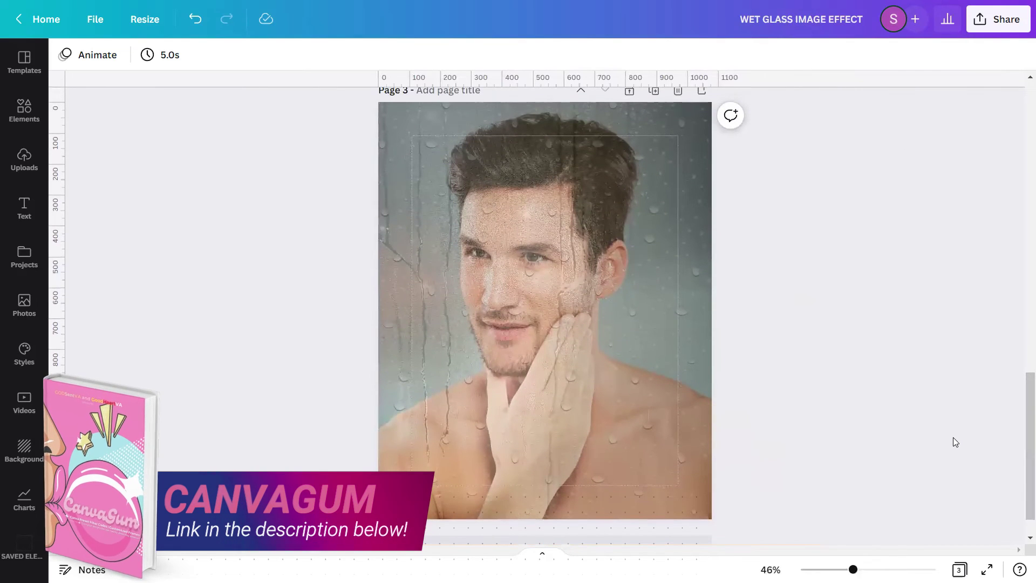
pyautogui.scroll(1, 918, 437)
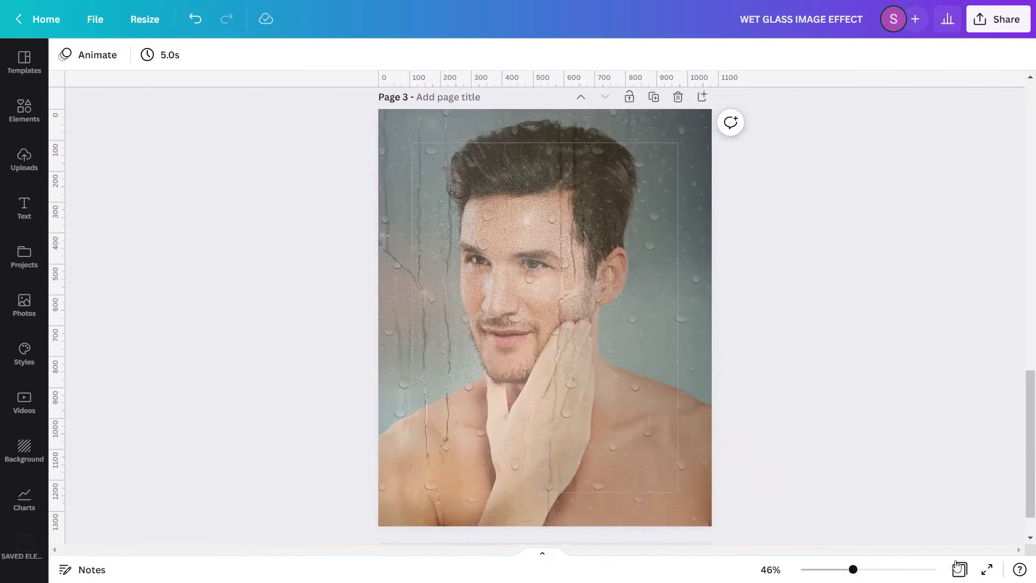
# Step: Present the design full screen, showing the water-dropped wet-glass portrait on slide 3
pyautogui.click(987, 570)
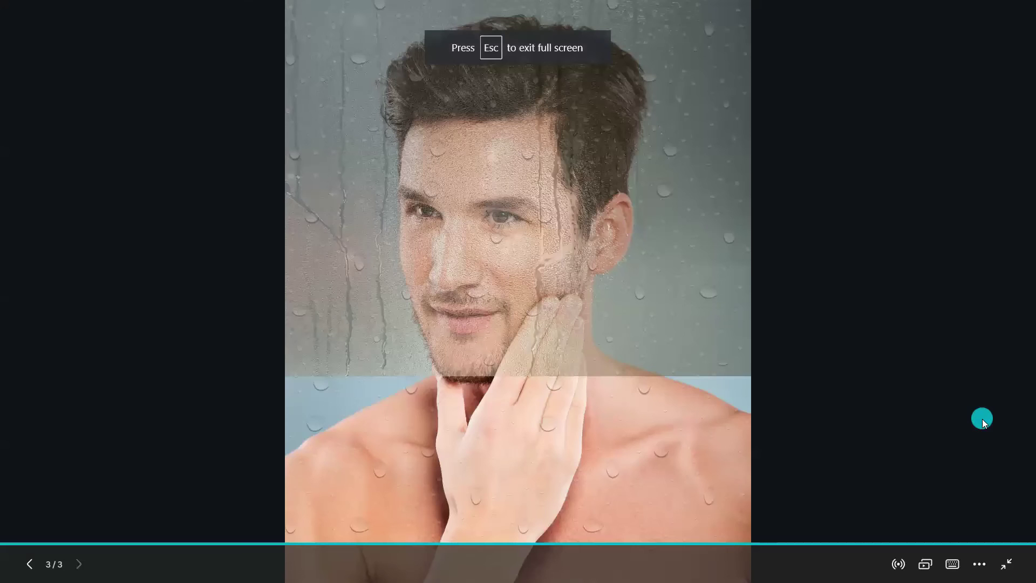